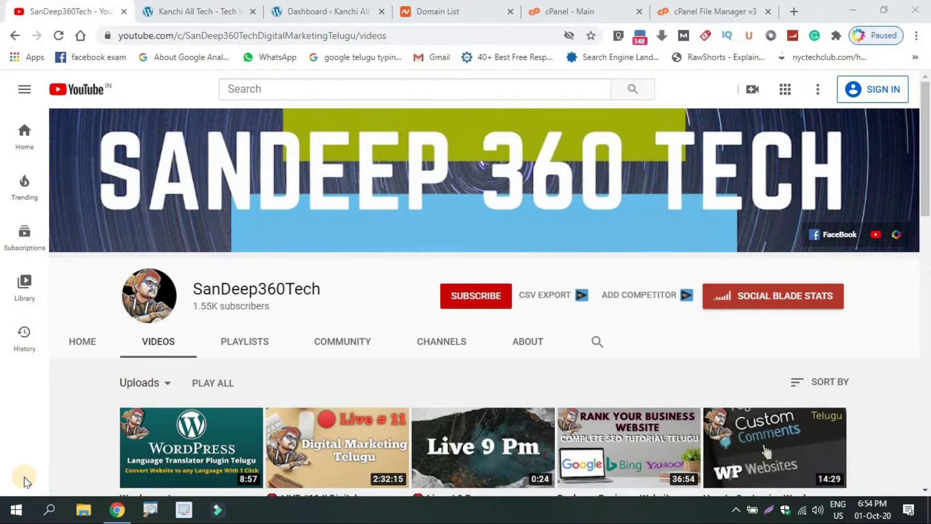
# - Open the installed themes in the Kanchi All Tech WordPress dashboard and view the ColorMag theme's details
pyautogui.click(183, 5)
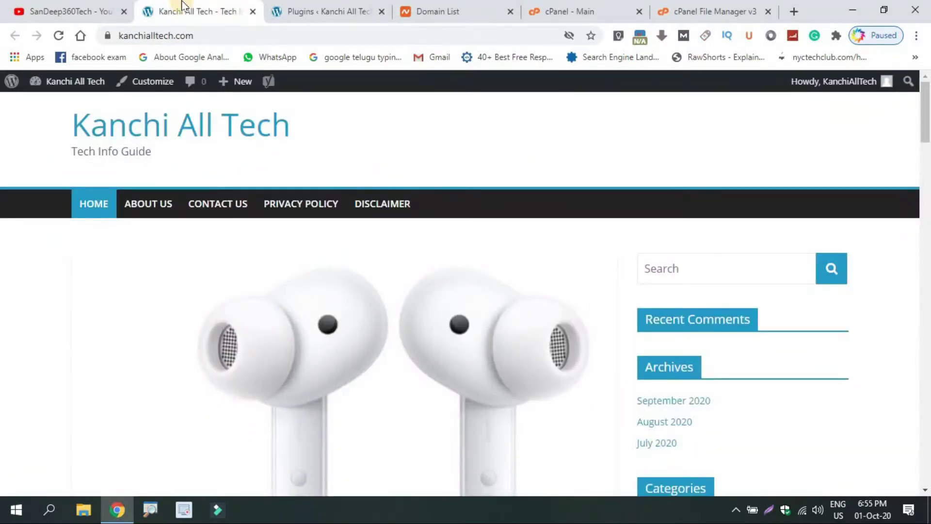
pyautogui.click(307, 6)
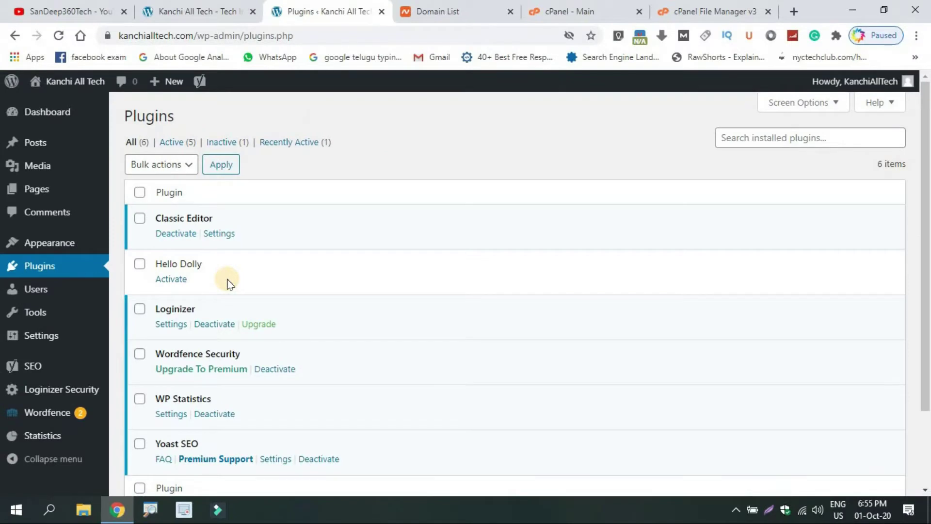
pyautogui.moveTo(61, 242)
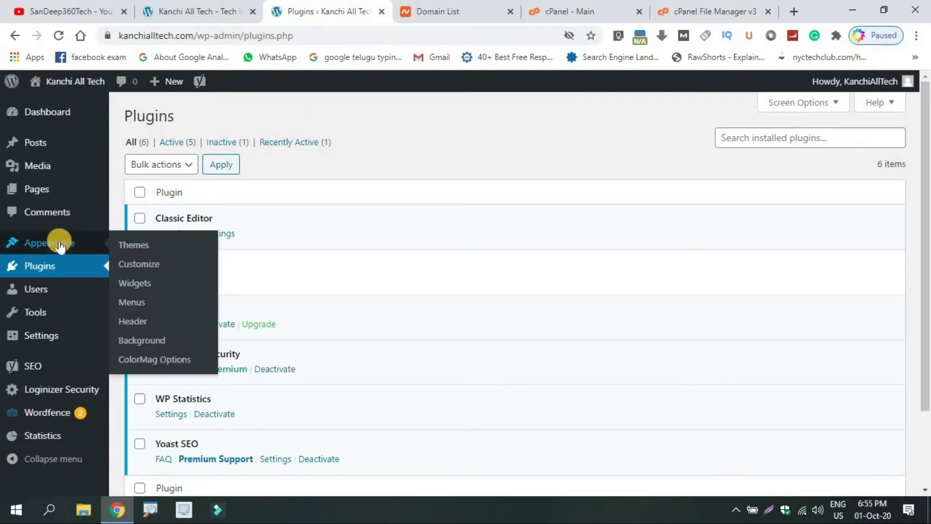
pyautogui.click(130, 243)
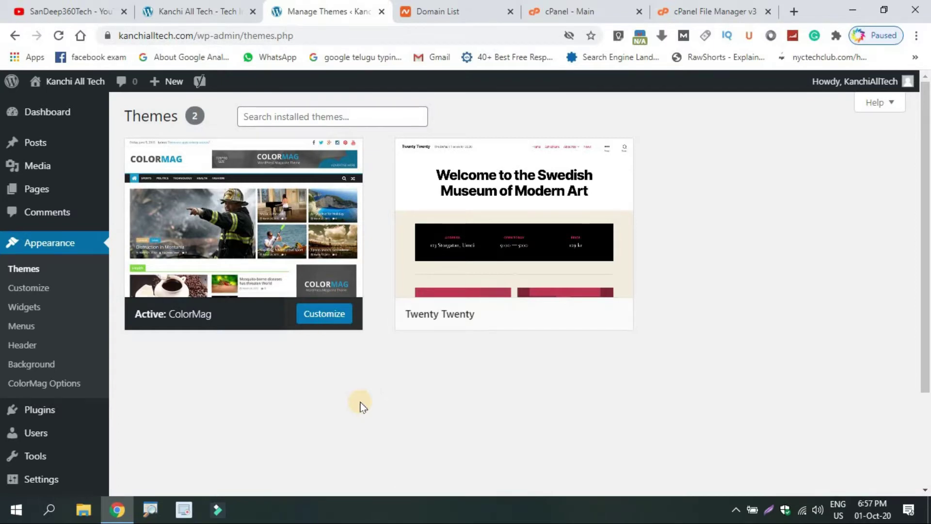
pyautogui.click(200, 244)
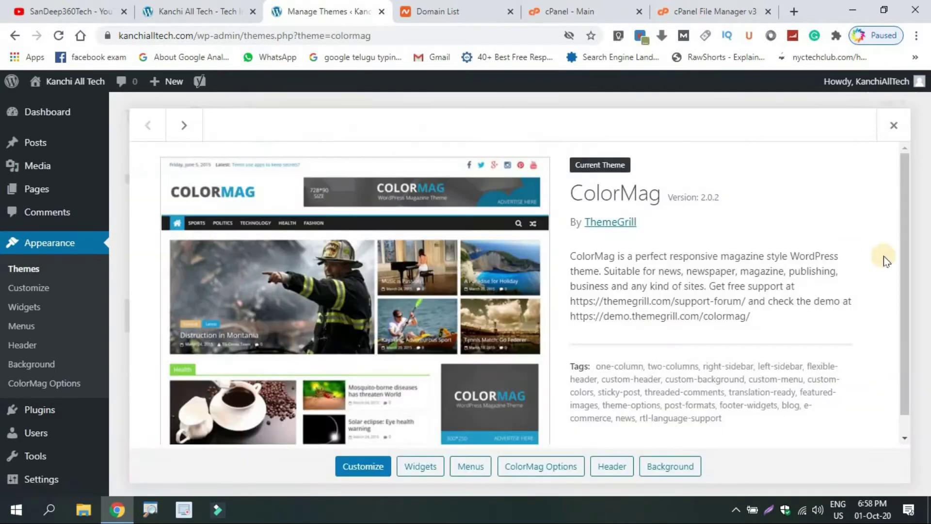
pyautogui.scroll(-1, 895, 330)
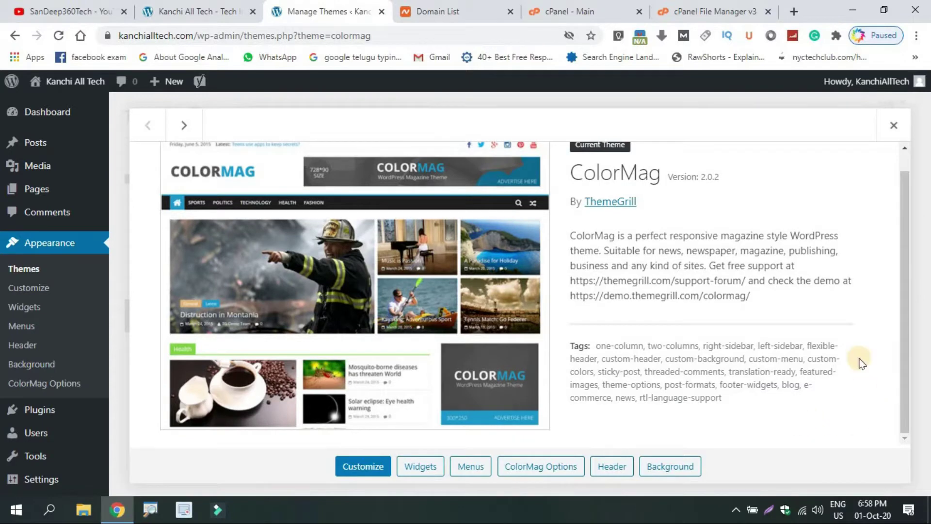
pyautogui.click(894, 125)
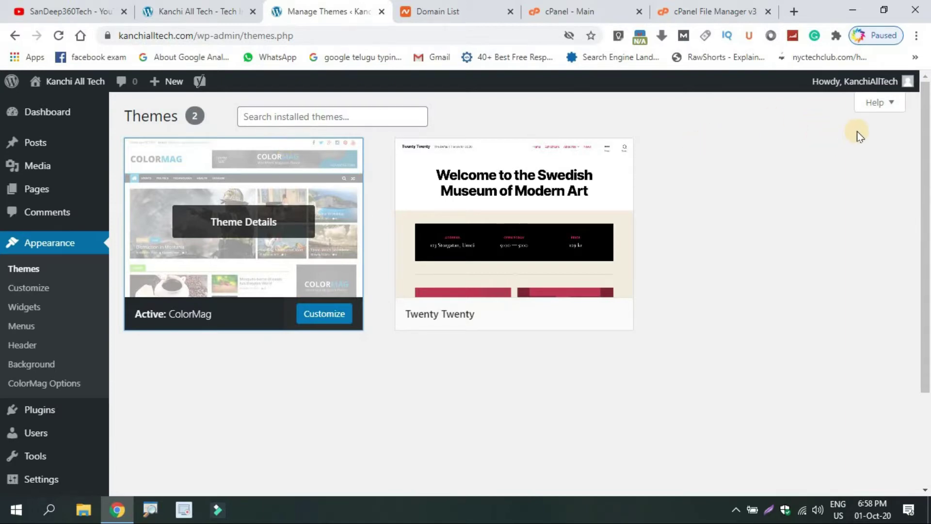
# - Switch to cPanel, open File Manager and go to the kanchialltech.com/wp-content/plugins folder
pyautogui.click(570, 6)
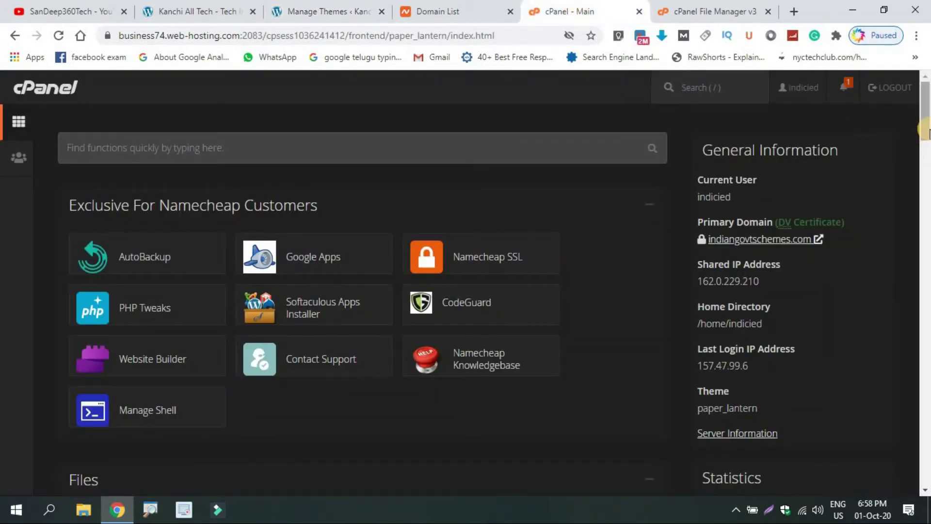
pyautogui.scroll(-5, 203, 290)
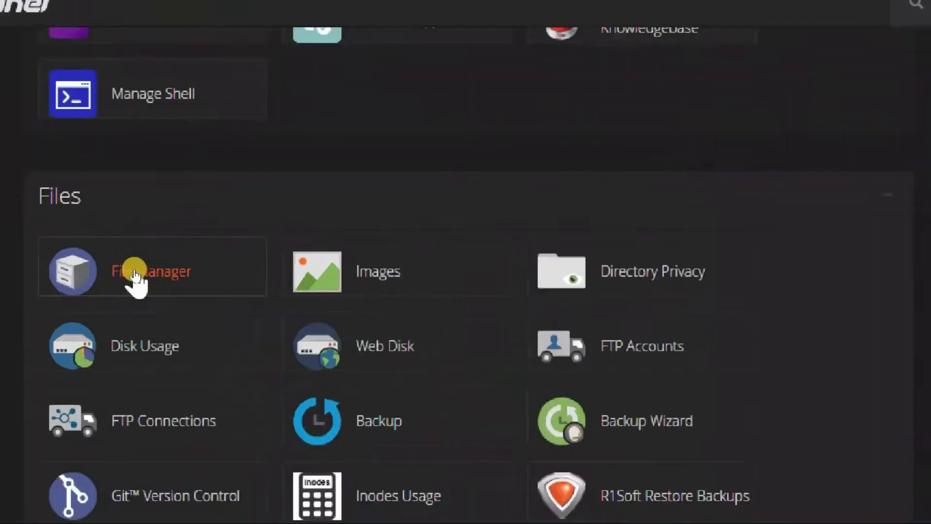
pyautogui.click(135, 276)
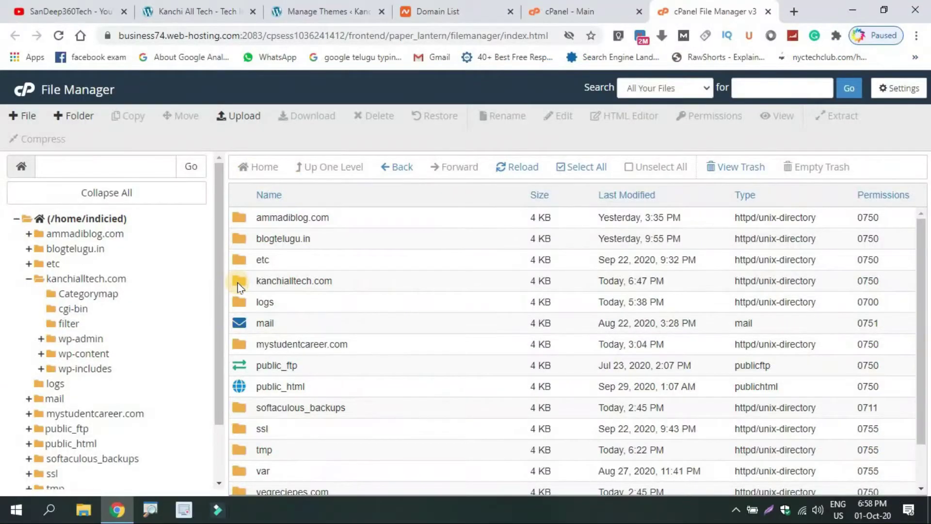
pyautogui.doubleClick(238, 284)
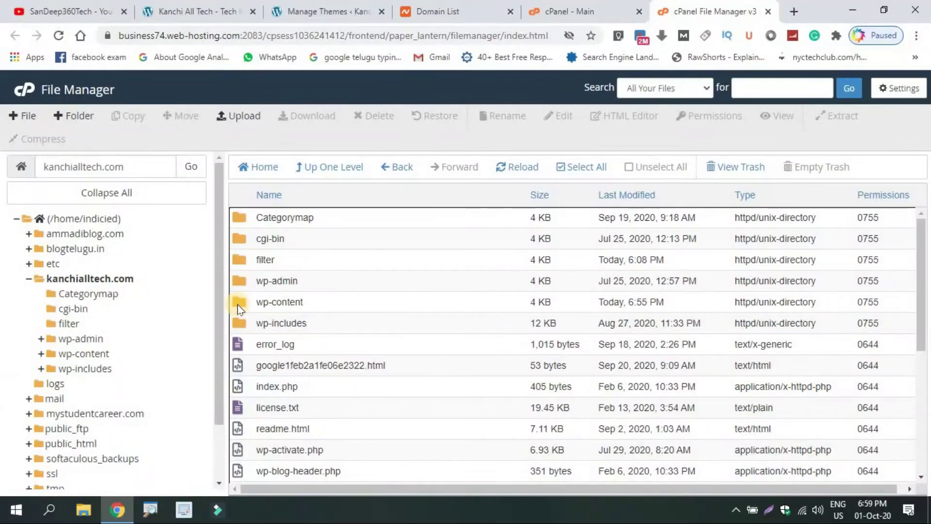
pyautogui.doubleClick(238, 307)
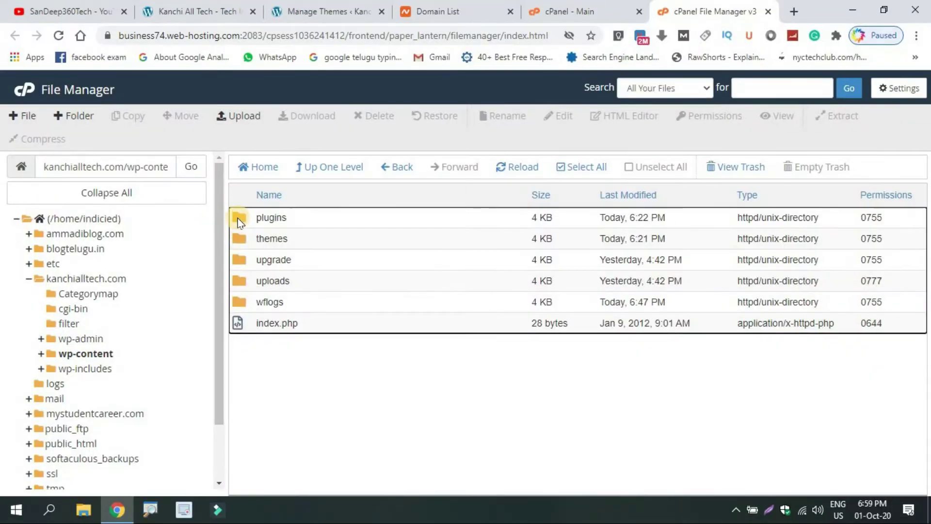
pyautogui.doubleClick(239, 218)
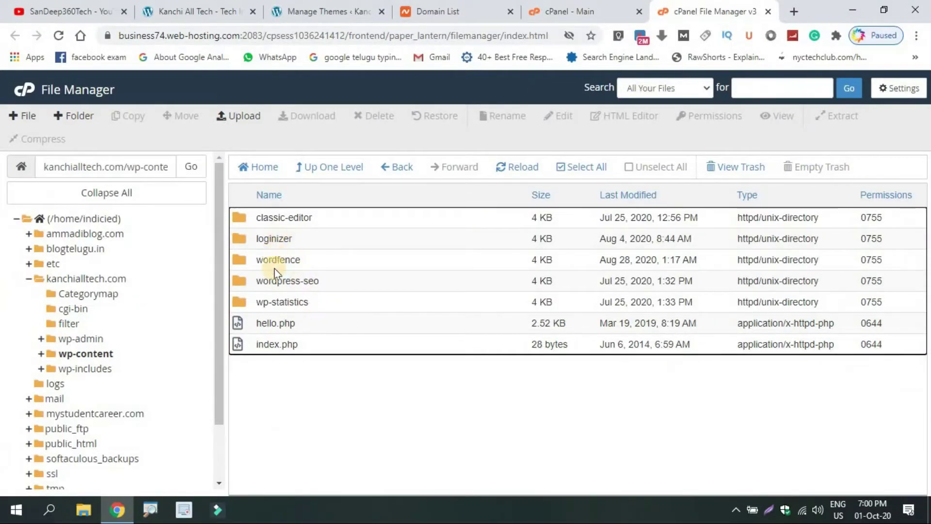
# - Review the installed plugins list in the WordPress dashboard and compare it with the plugin folders in cPanel File Manager
pyautogui.click(199, 11)
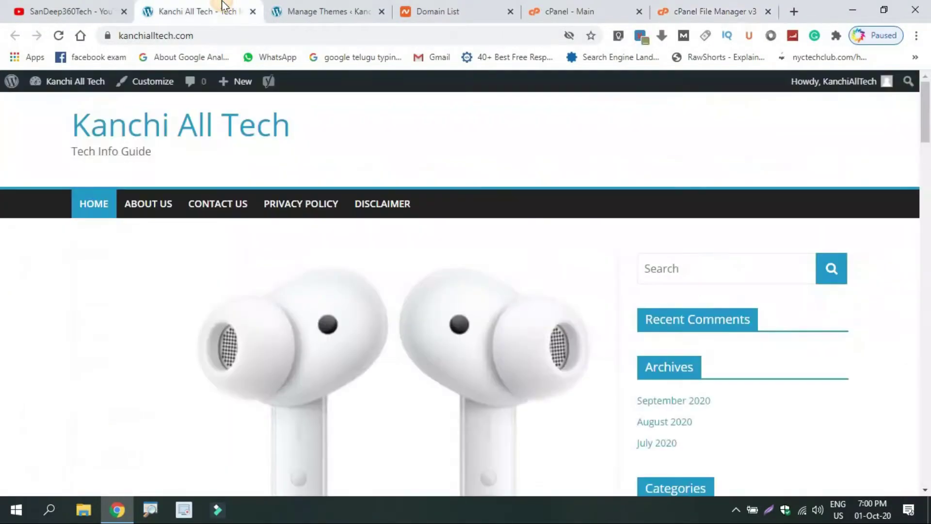
pyautogui.click(325, 11)
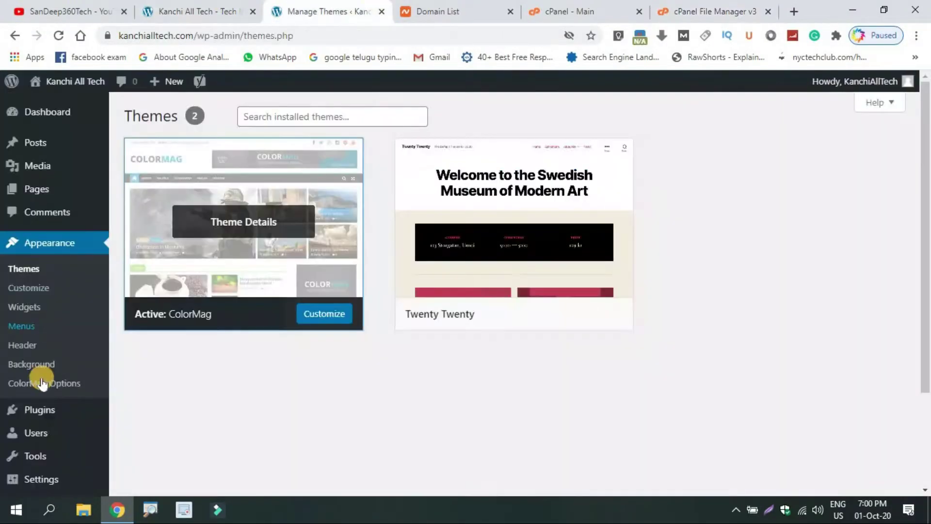
pyautogui.click(51, 413)
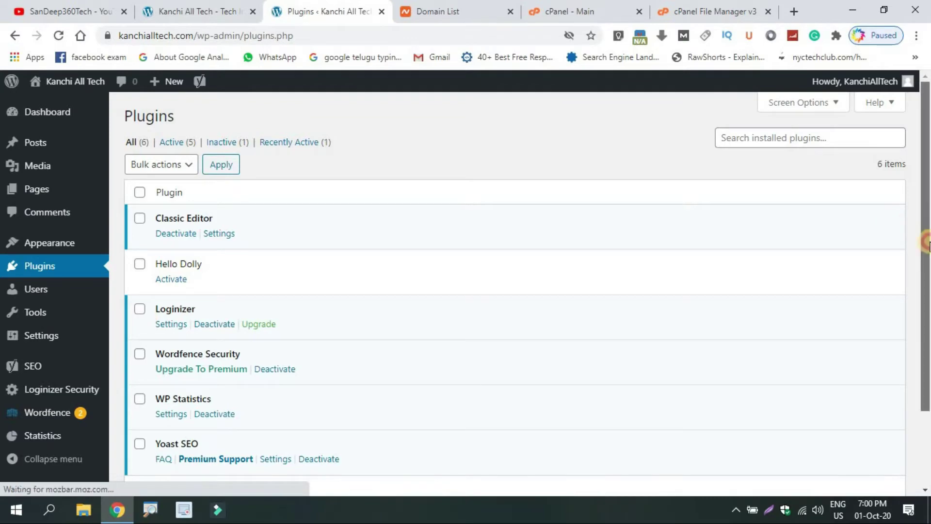
pyautogui.scroll(-2, 926, 241)
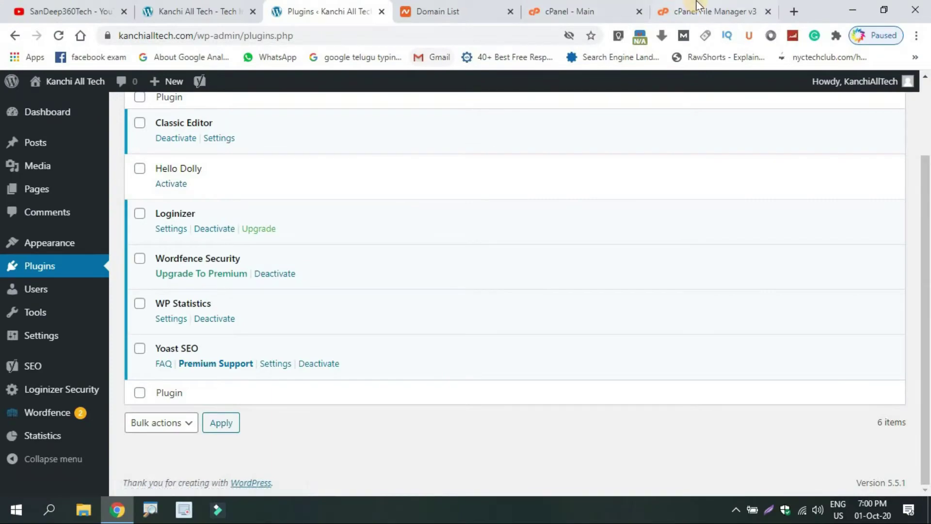
pyautogui.click(693, 11)
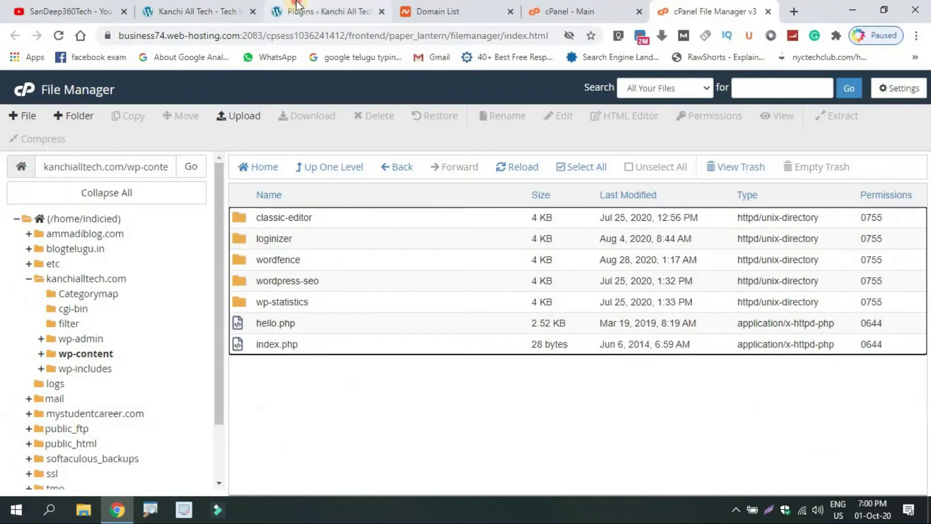
# - Deactivate the Classic Editor plugin in the WordPress dashboard
pyautogui.click(297, 5)
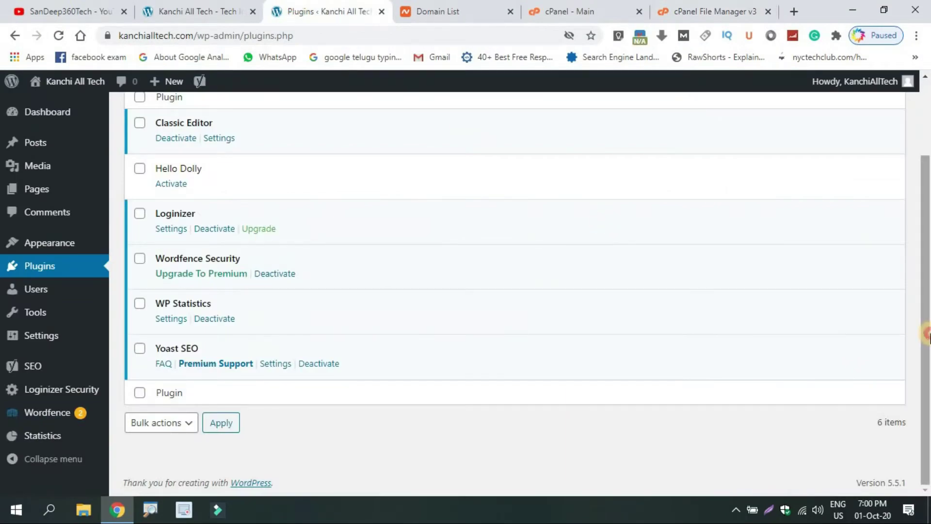
pyautogui.scroll(1, 926, 334)
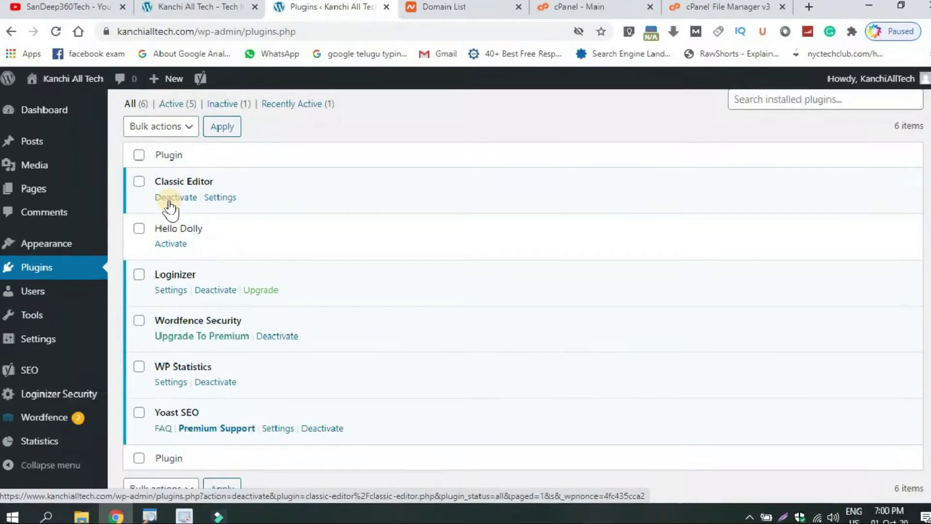
pyautogui.click(169, 203)
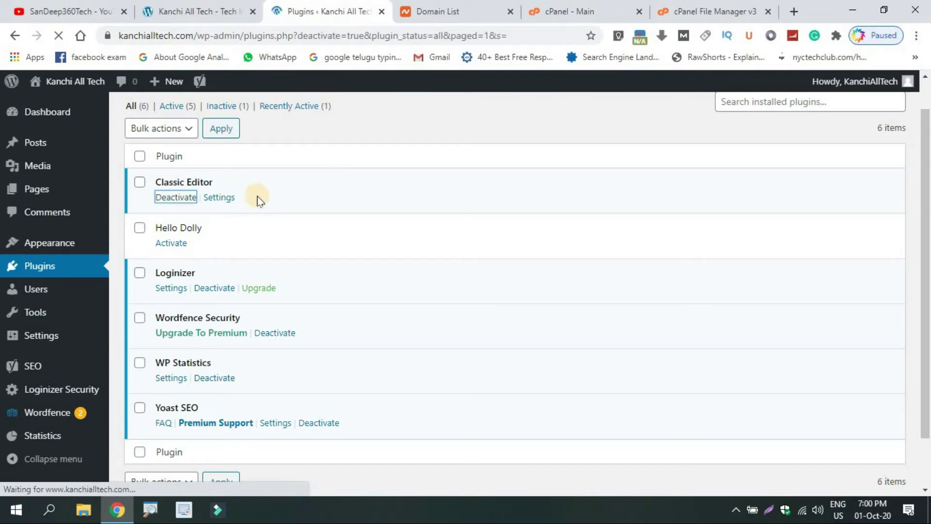
# - Move the classic-editor plugin folder to the trash in cPanel File Manager, and reload the WordPress plugins list
pyautogui.click(708, 7)
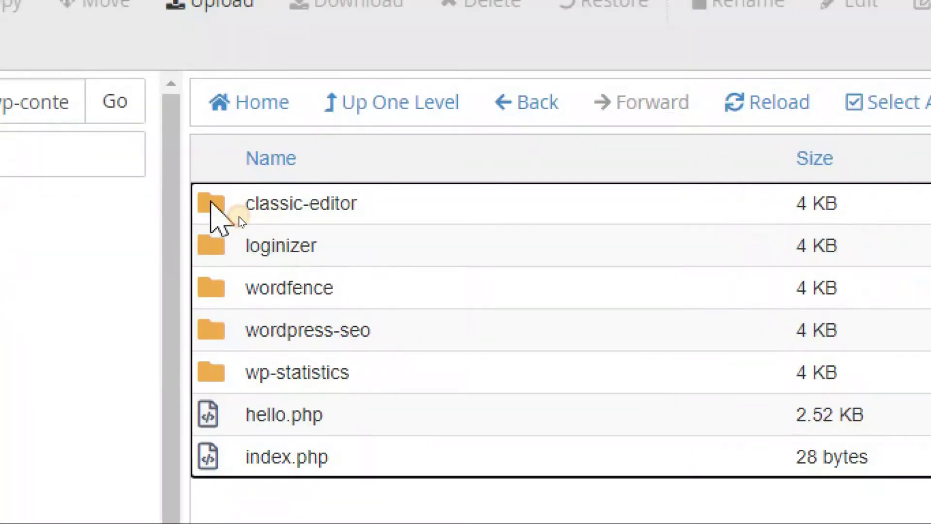
pyautogui.click(239, 217)
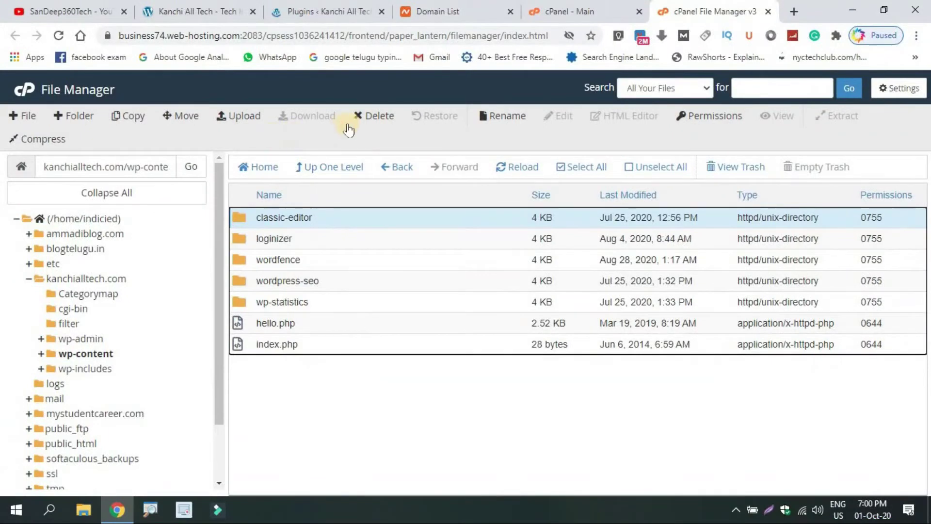
pyautogui.click(372, 118)
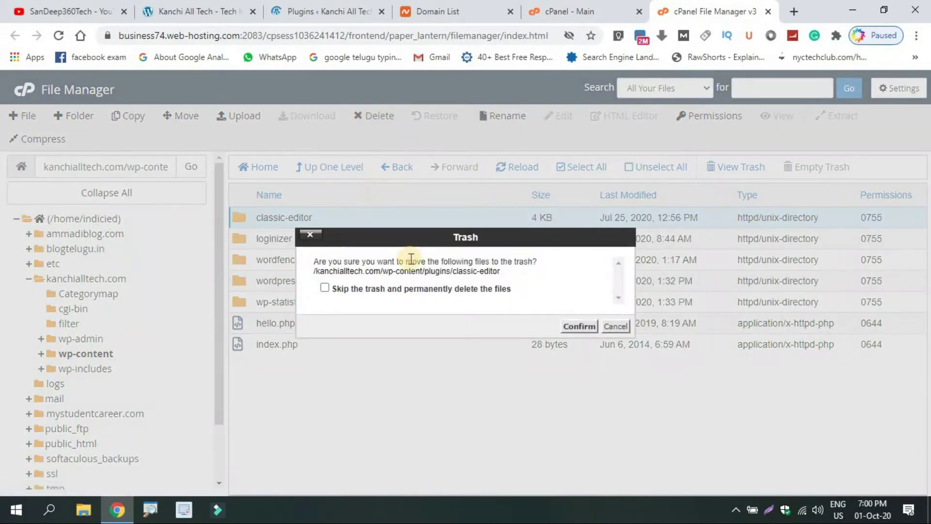
pyautogui.click(569, 326)
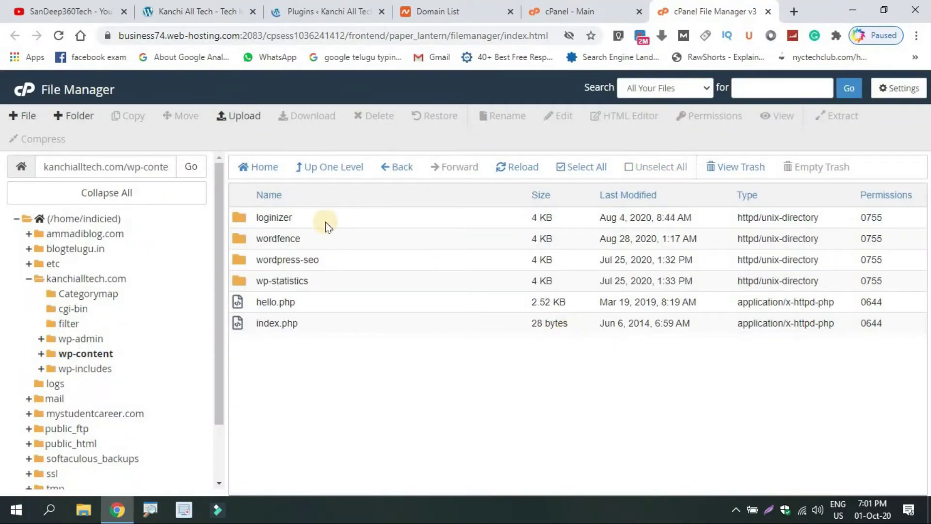
pyautogui.click(327, 11)
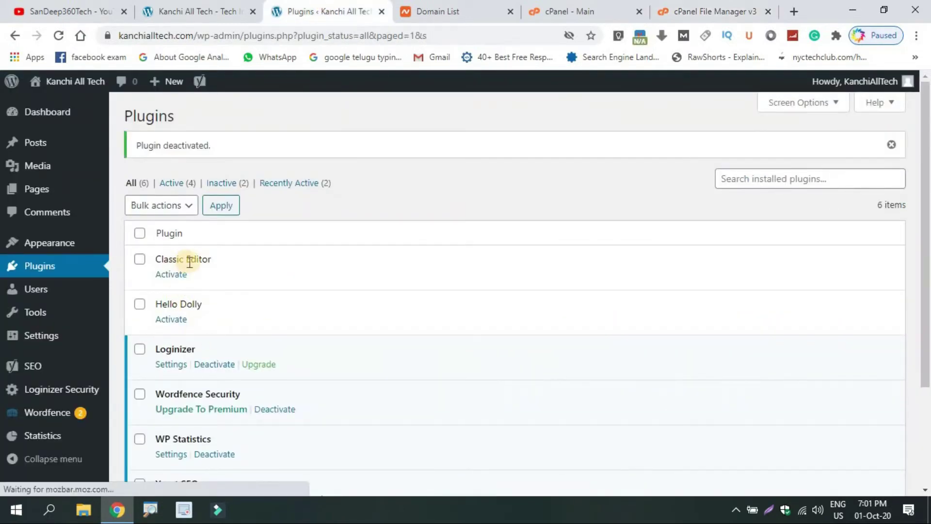
pyautogui.click(60, 39)
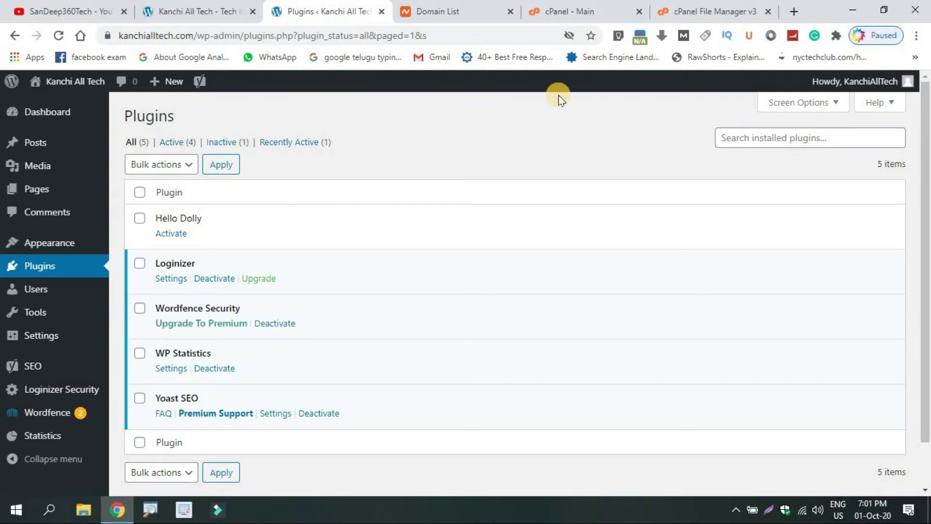
# - Return to cPanel File Manager and view the contents of the themes folder inside wp-content
pyautogui.click(703, 7)
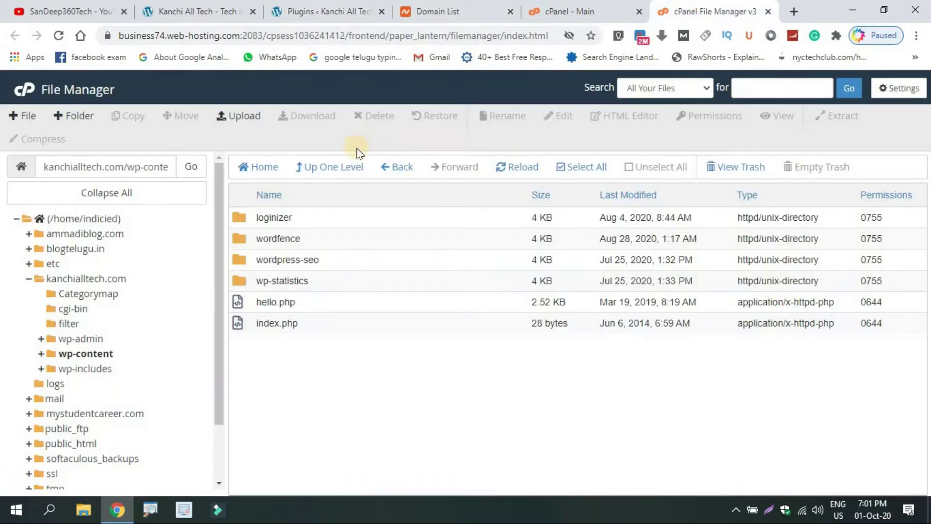
pyautogui.click(349, 168)
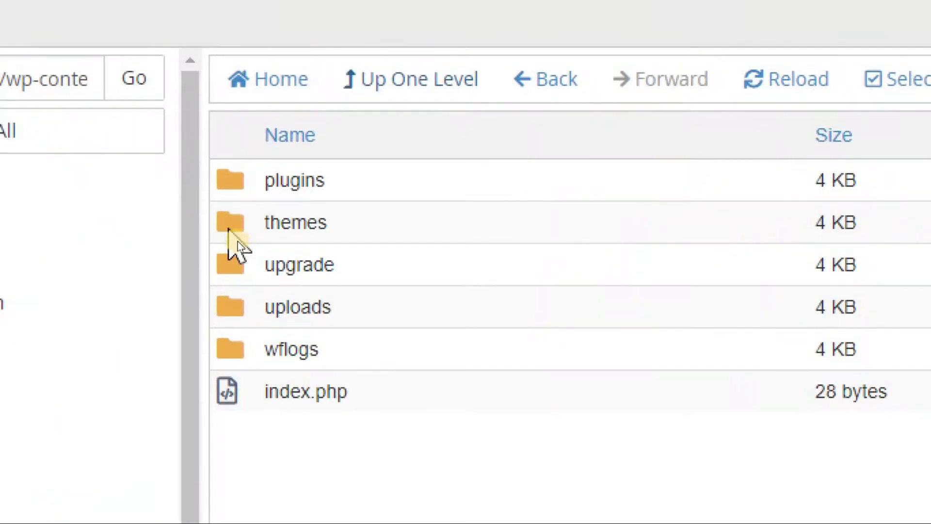
pyautogui.doubleClick(238, 241)
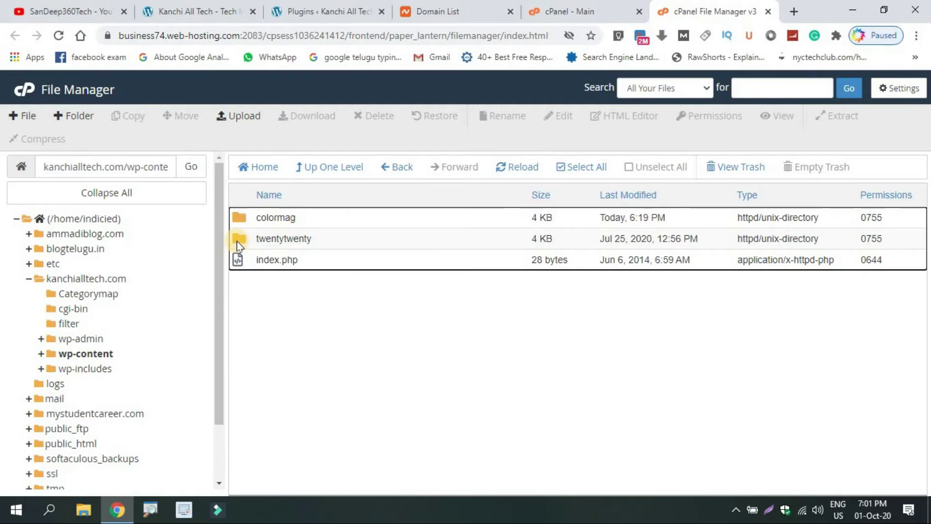
# - Download the wp-config.php file from the kanchialltech.com folder
pyautogui.click(254, 177)
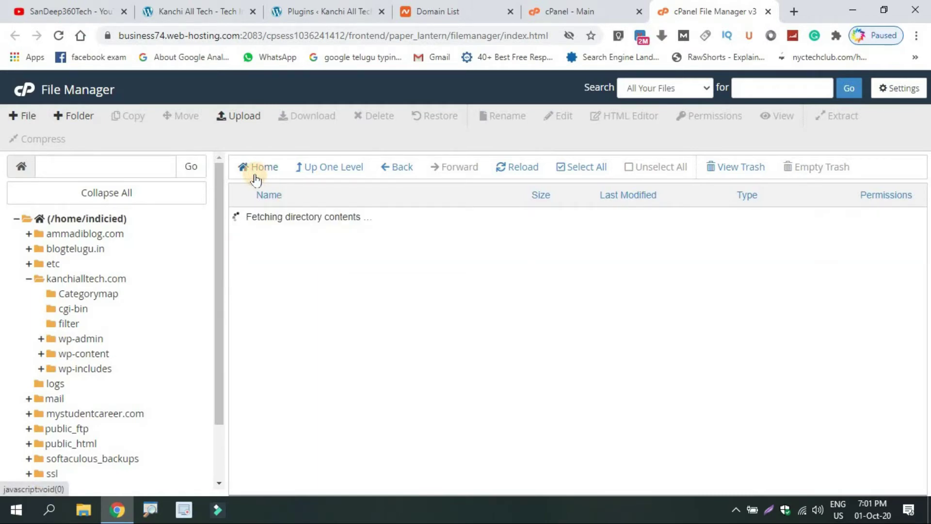
pyautogui.doubleClick(238, 281)
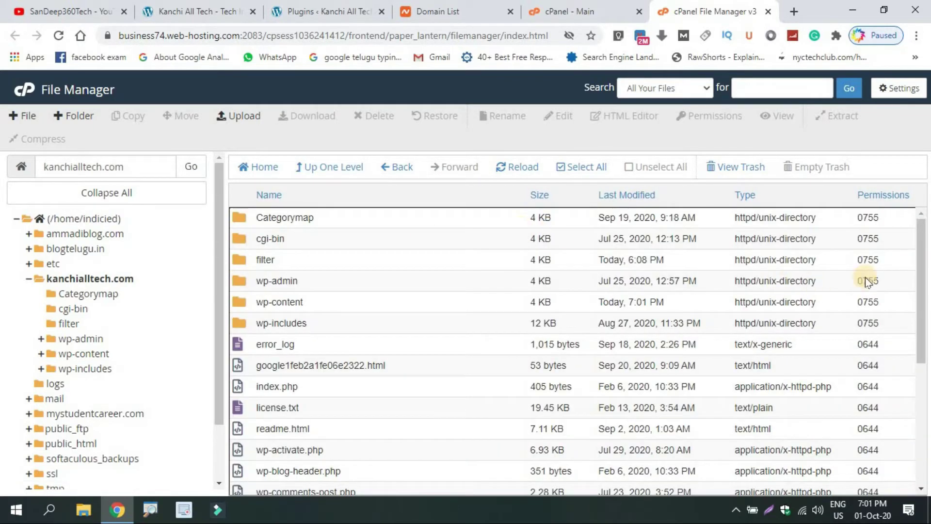
pyautogui.moveTo(923, 302); pyautogui.dragTo(924, 414)
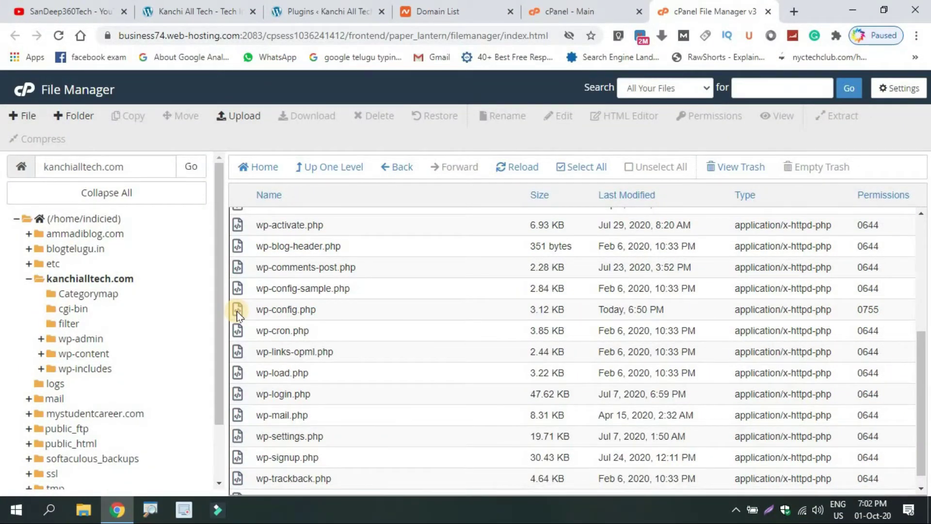
pyautogui.click(237, 311)
pyautogui.rightClick(237, 312)
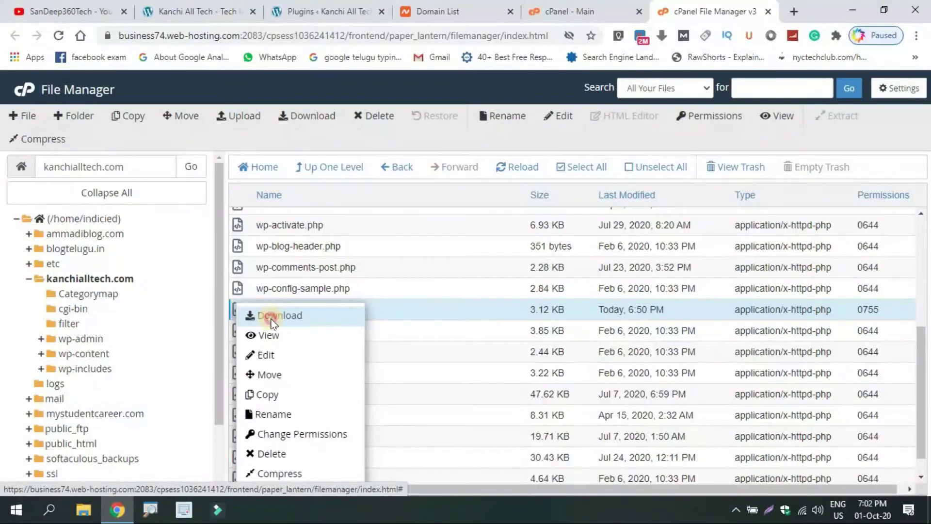
pyautogui.click(272, 320)
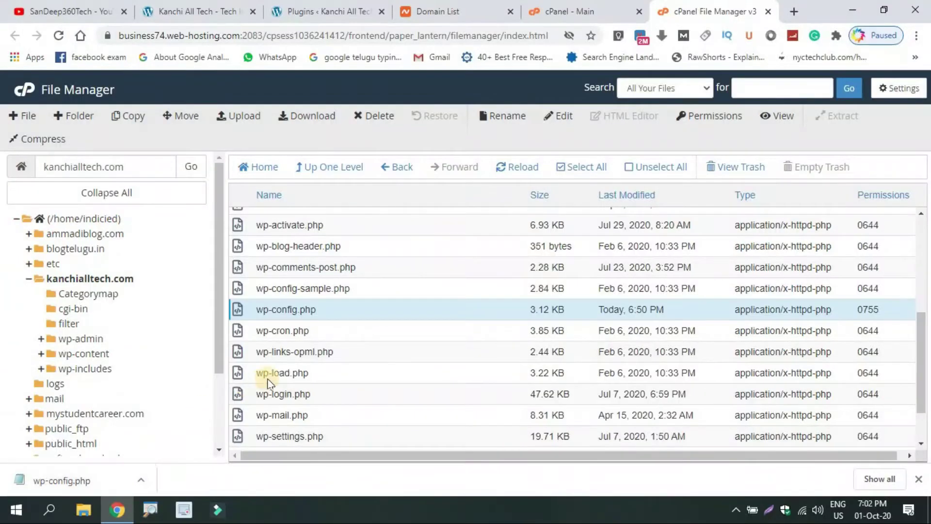
# - Open wp-config.php from the kanchialltech.com folder for editing and go to the define lines at its end
pyautogui.click(236, 312)
pyautogui.rightClick(236, 312)
pyautogui.click(249, 318)
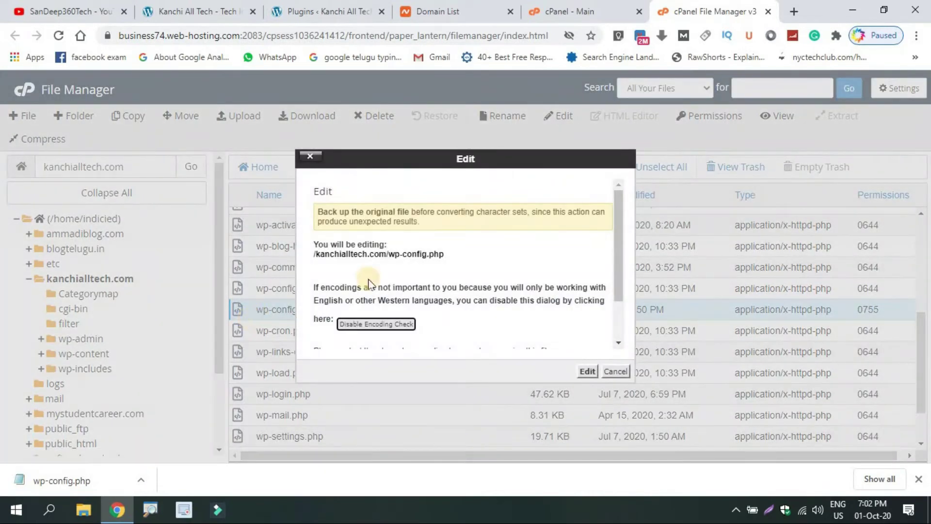
pyautogui.click(586, 372)
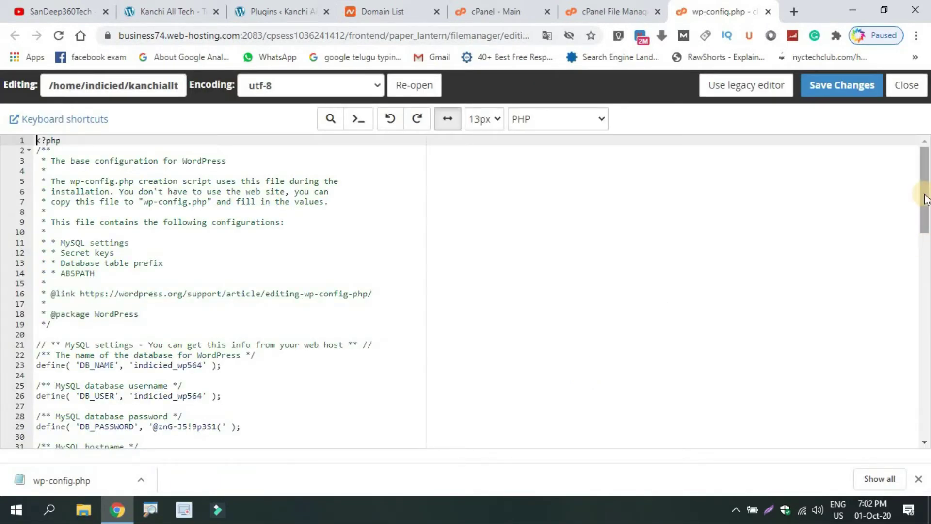
pyautogui.moveTo(925, 199); pyautogui.dragTo(921, 424)
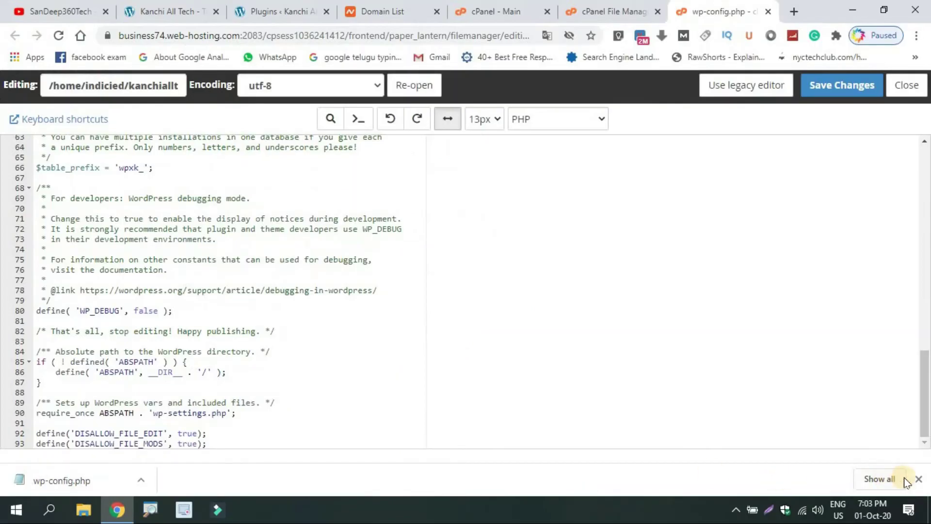
pyautogui.click(918, 479)
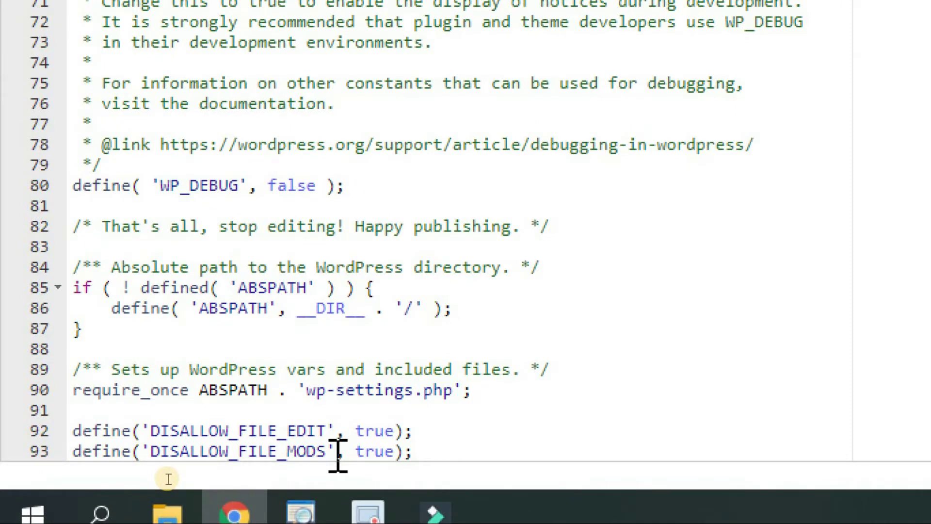
# - Set the DISALLOW_FILE_MODS constant to false in wp-config.php and save the file
pyautogui.click(391, 458)
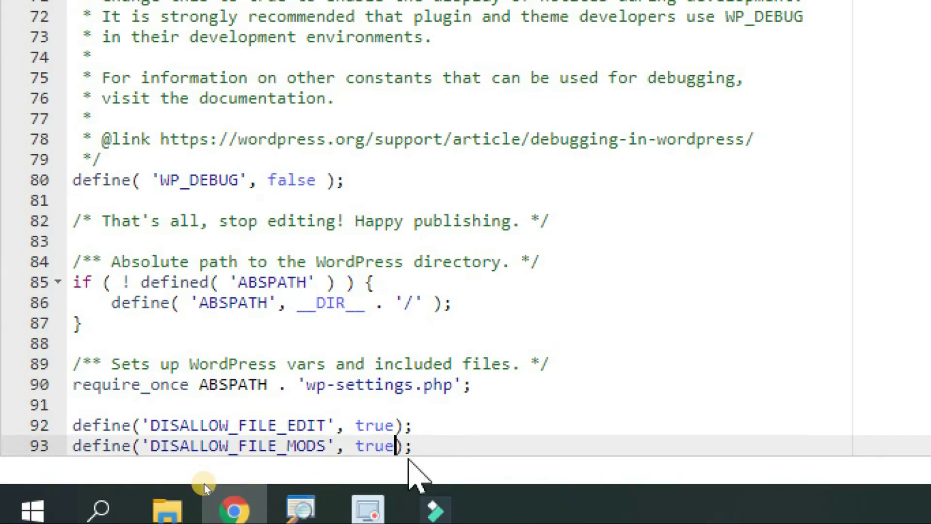
pyautogui.press('BackSpace')
pyautogui.press('BackSpace')
pyautogui.press('BackSpace')
pyautogui.press('BackSpace')
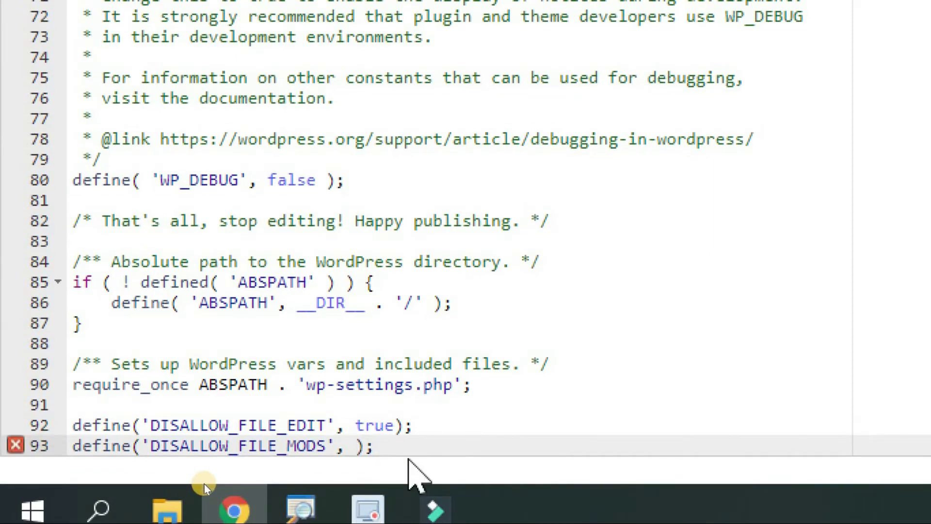
pyautogui.write('false')
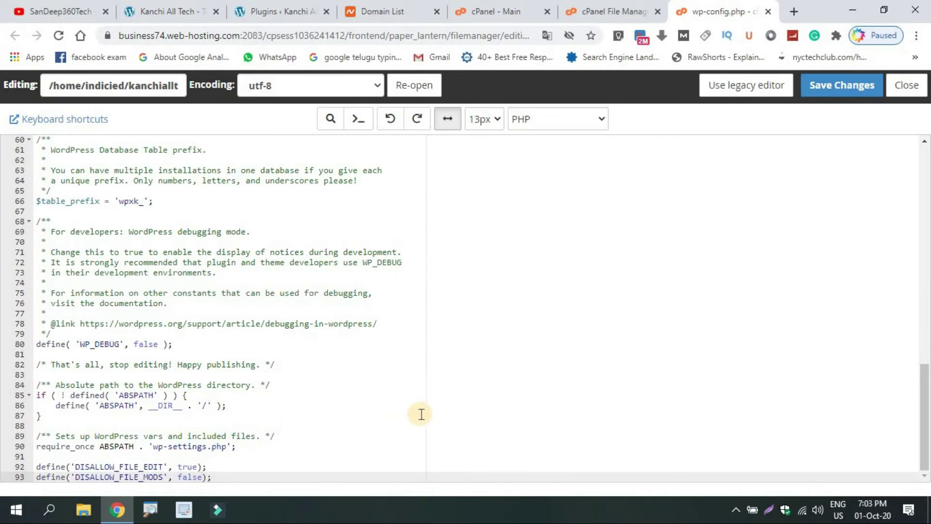
pyautogui.click(844, 87)
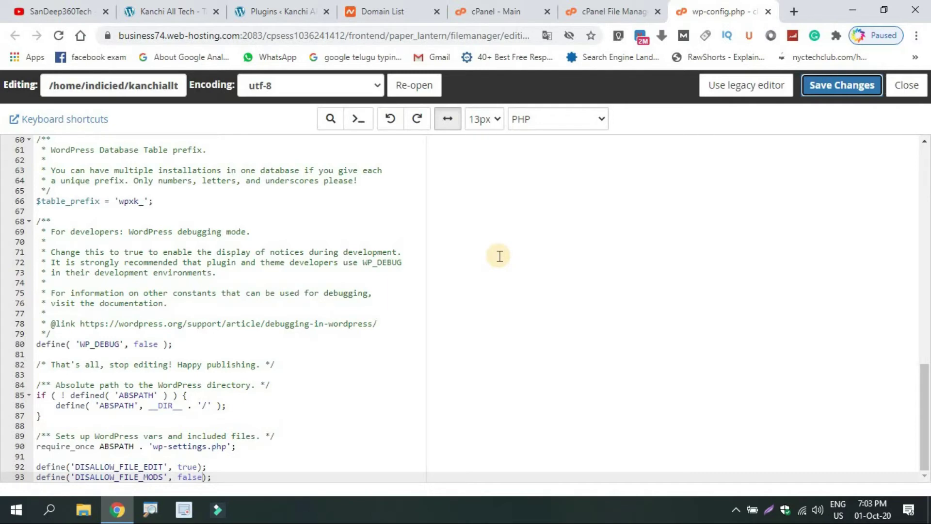
# - Reload the WordPress plugins list to check the plugin options, and close the wp-config.php editor
pyautogui.click(300, 6)
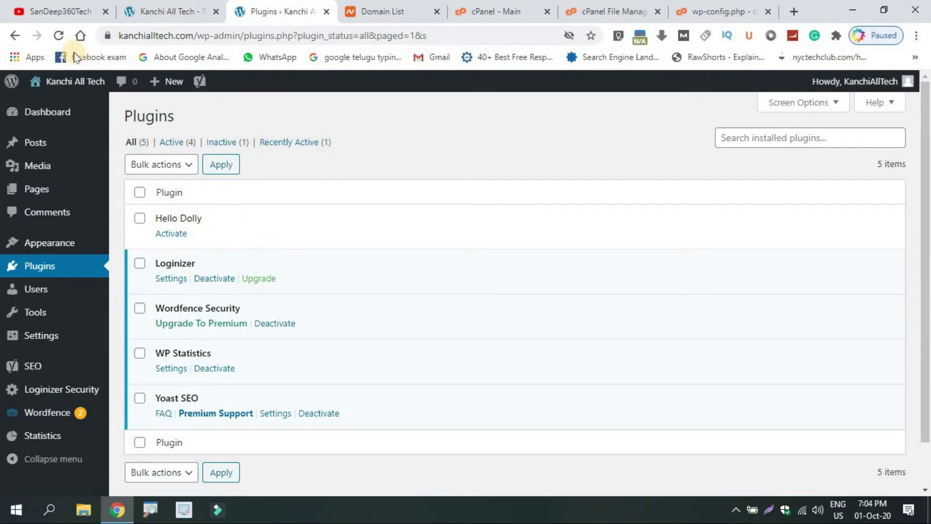
pyautogui.click(58, 36)
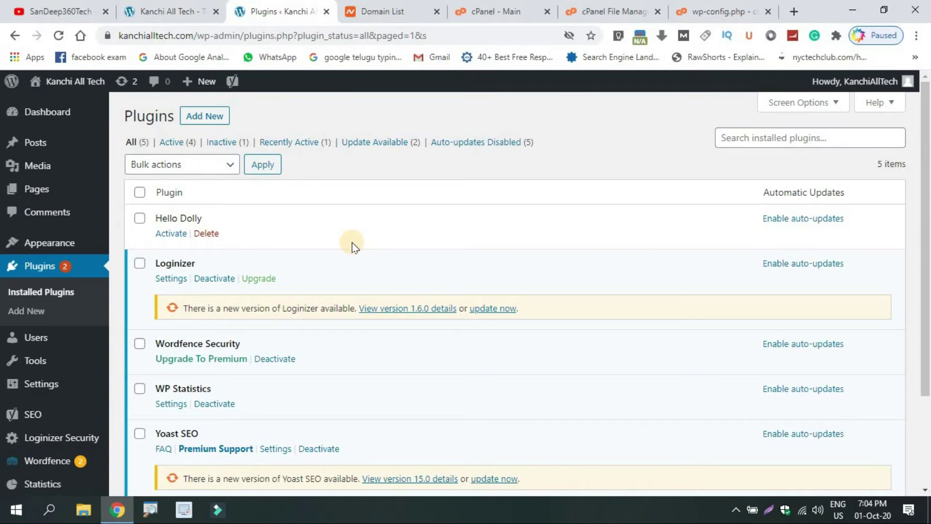
pyautogui.click(723, 10)
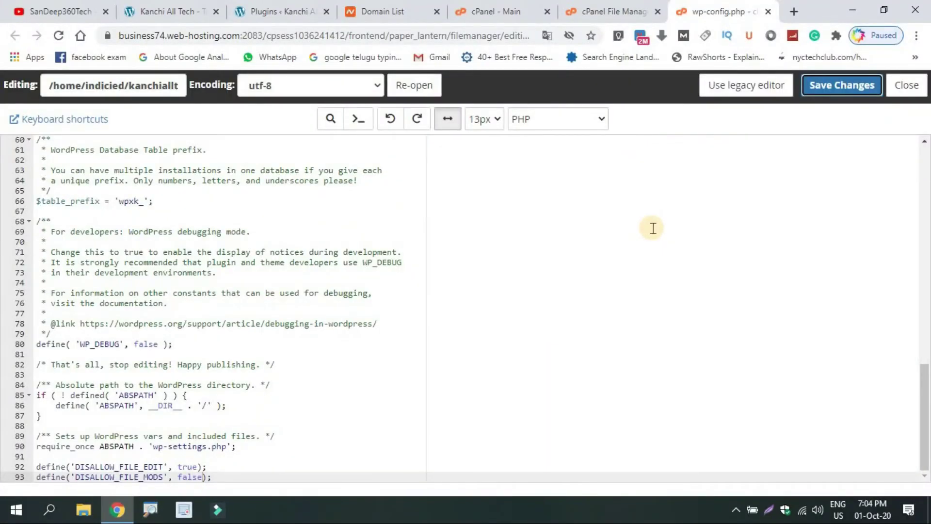
pyautogui.click(768, 11)
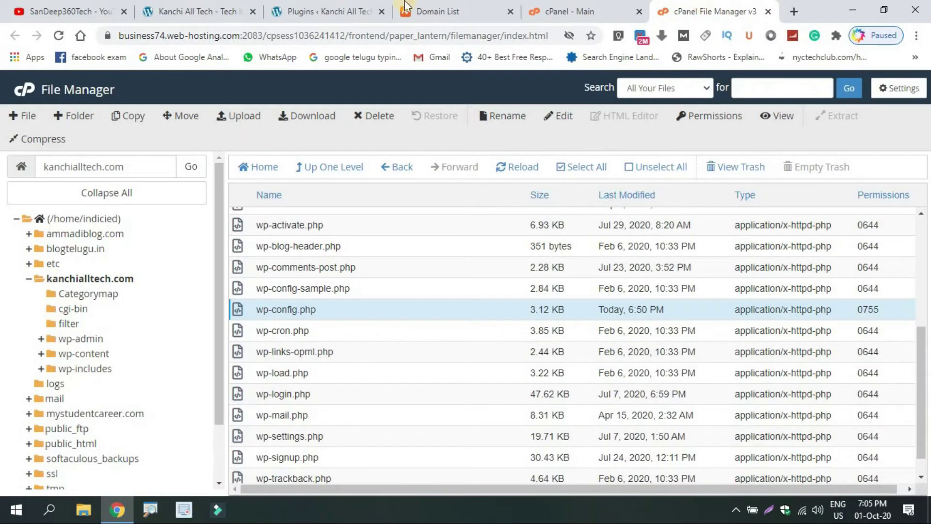
# - Open the WordPress themes page and examine the details of the ColorMag and Twenty Twenty themes
pyautogui.click(323, 11)
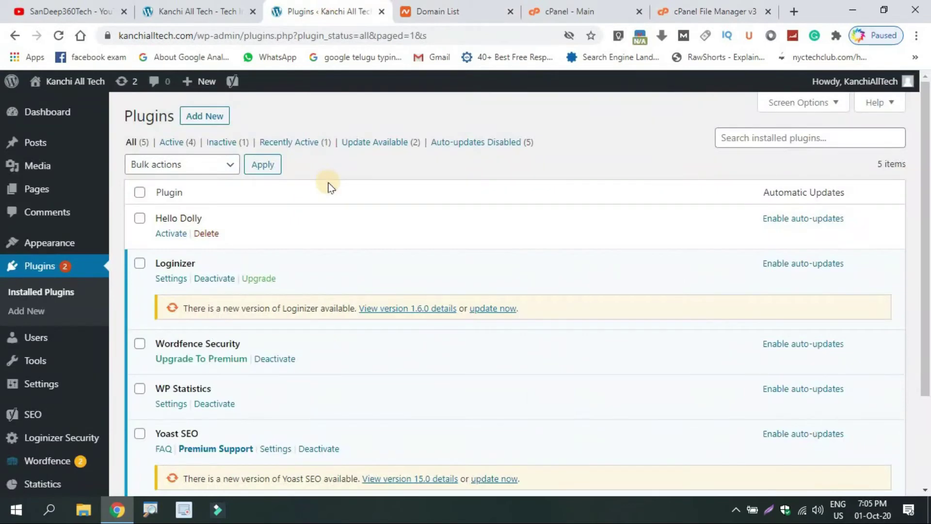
pyautogui.moveTo(46, 242)
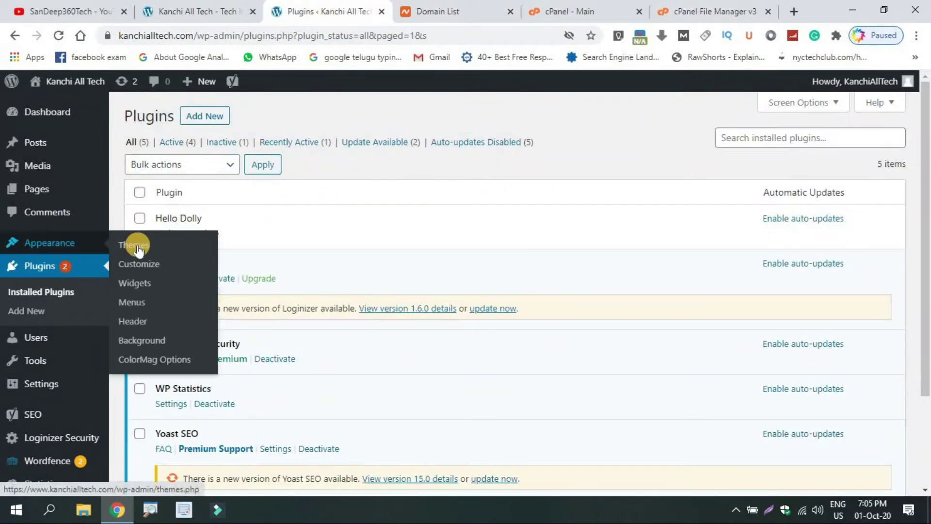
pyautogui.click(137, 249)
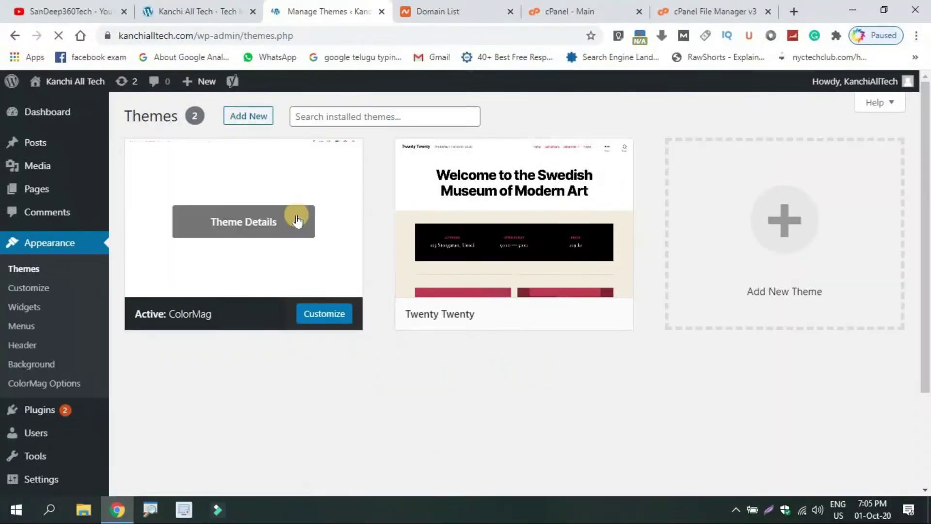
pyautogui.click(297, 214)
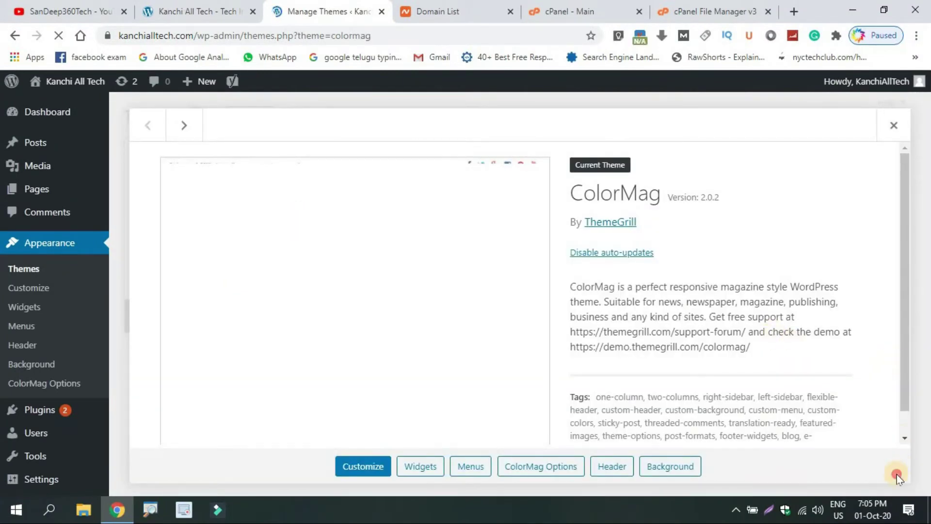
pyautogui.scroll(-2, 906, 439)
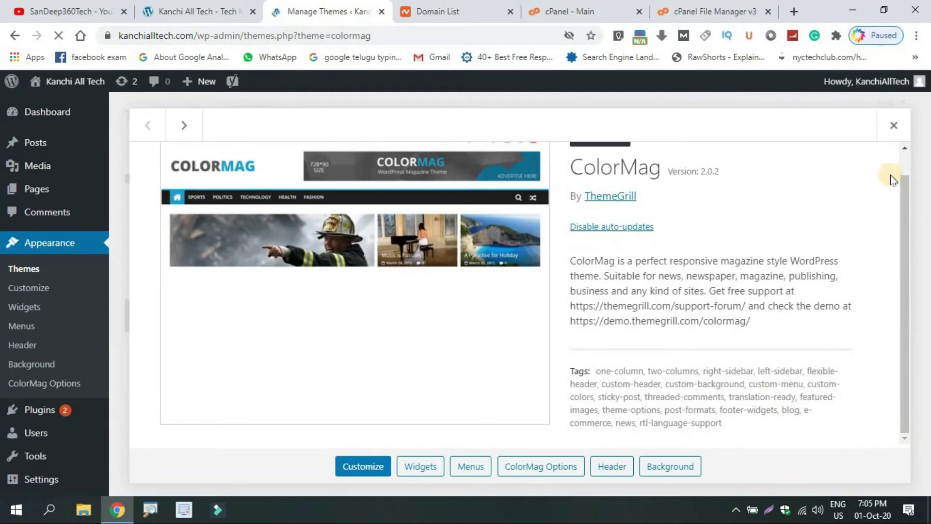
pyautogui.click(894, 125)
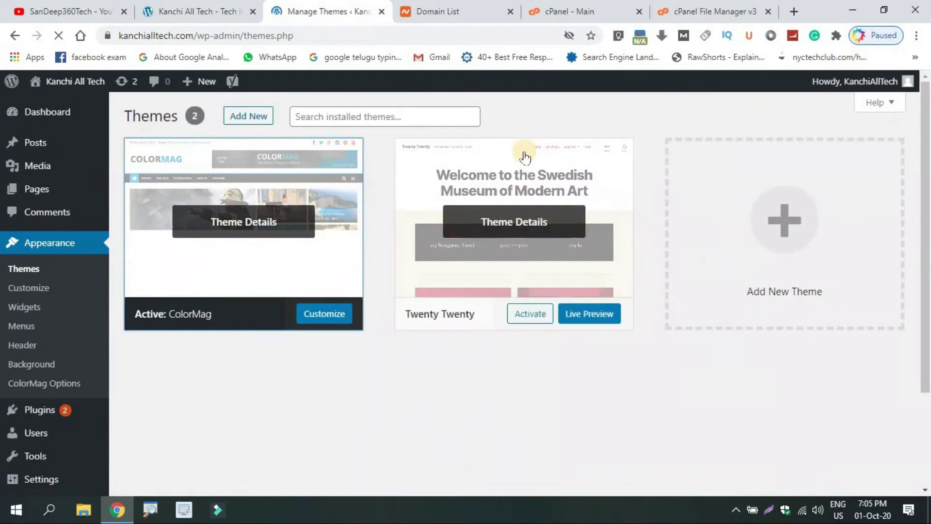
pyautogui.click(524, 155)
pyautogui.moveTo(900, 224); pyautogui.dragTo(906, 368)
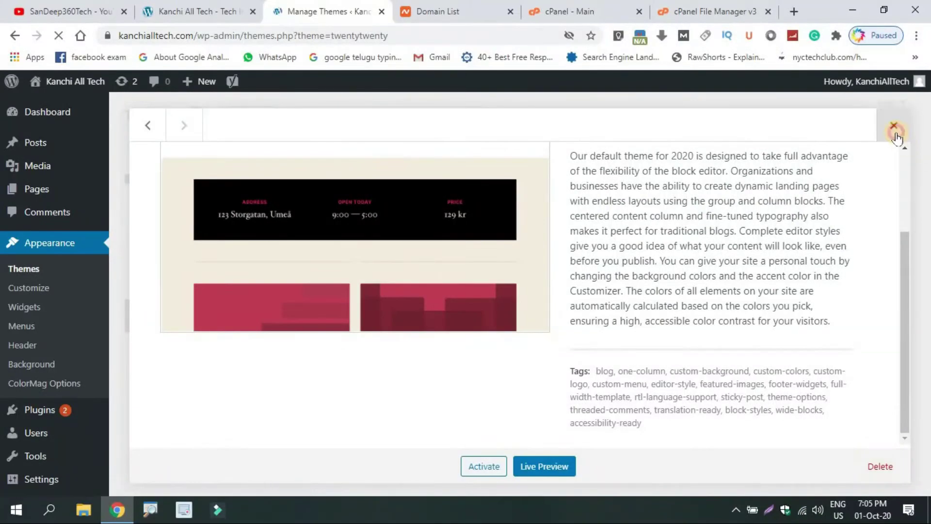
pyautogui.click(895, 127)
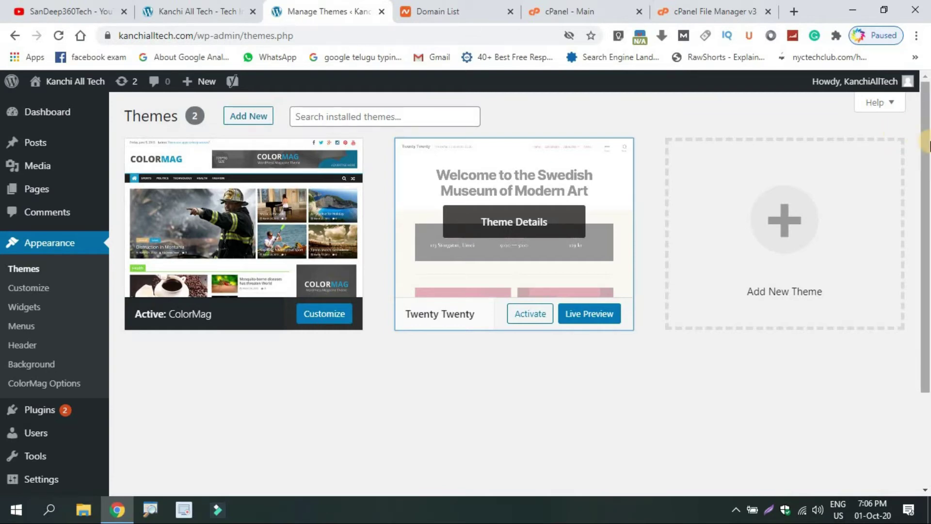
# - Open the Wordfence scan page and examine the scan status and the plugin issues in its results
pyautogui.moveTo(926, 140); pyautogui.dragTo(927, 293)
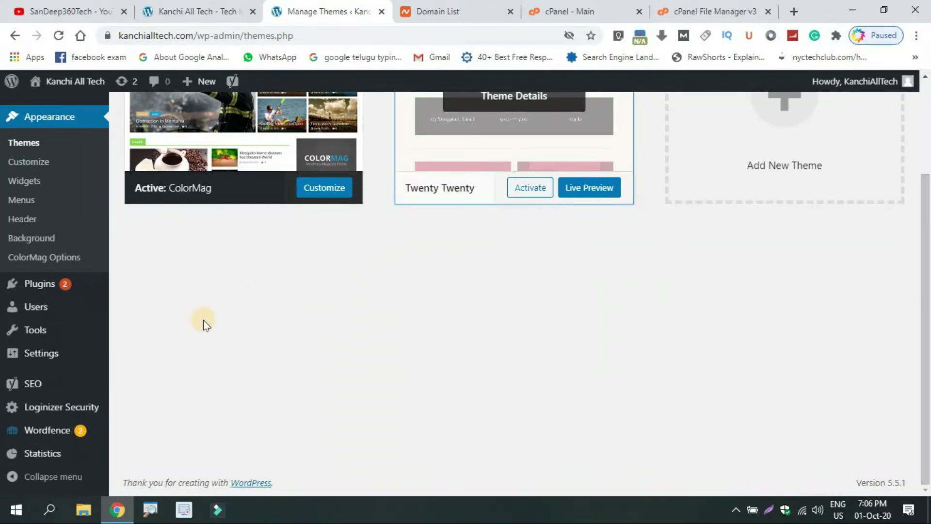
pyautogui.moveTo(30, 430)
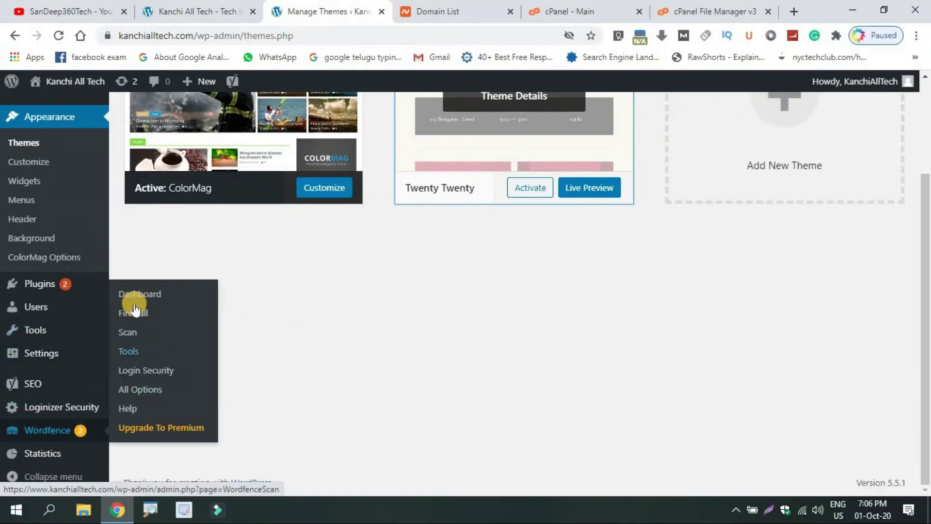
pyautogui.moveTo(60, 285)
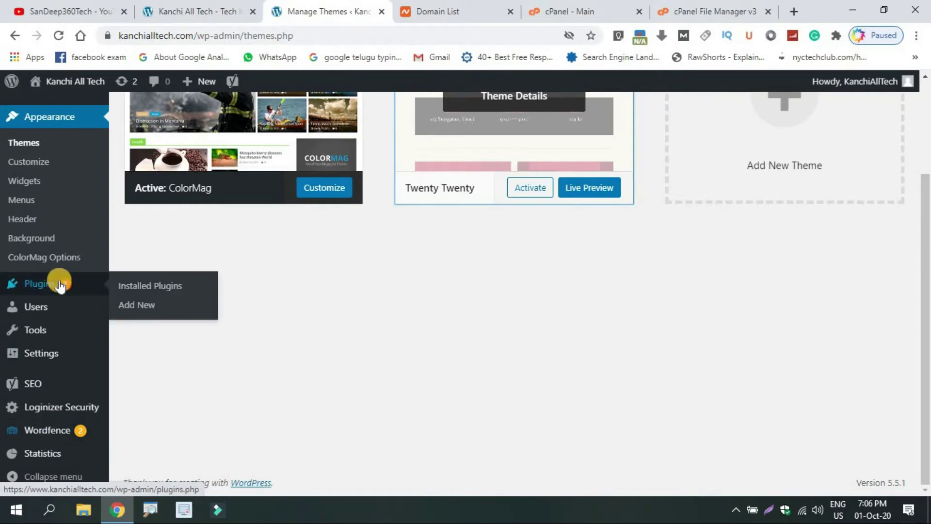
pyautogui.moveTo(83, 431)
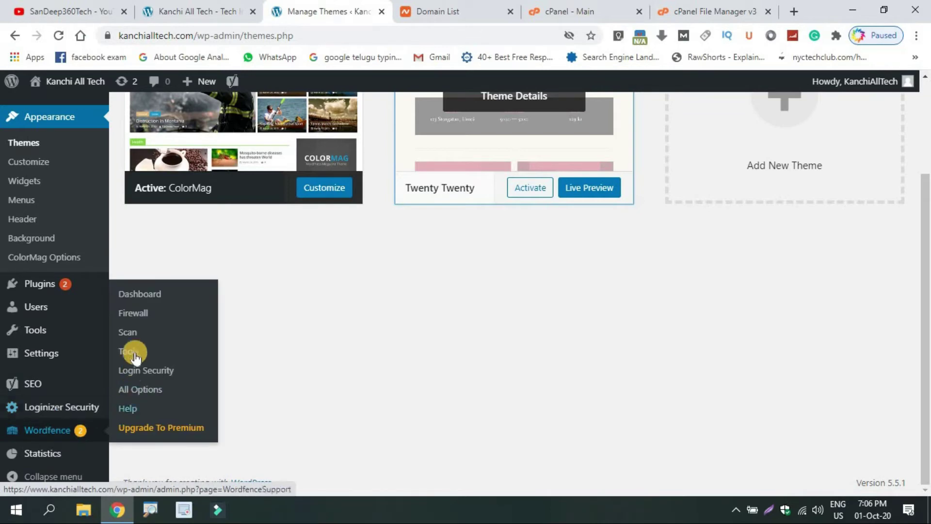
pyautogui.click(127, 333)
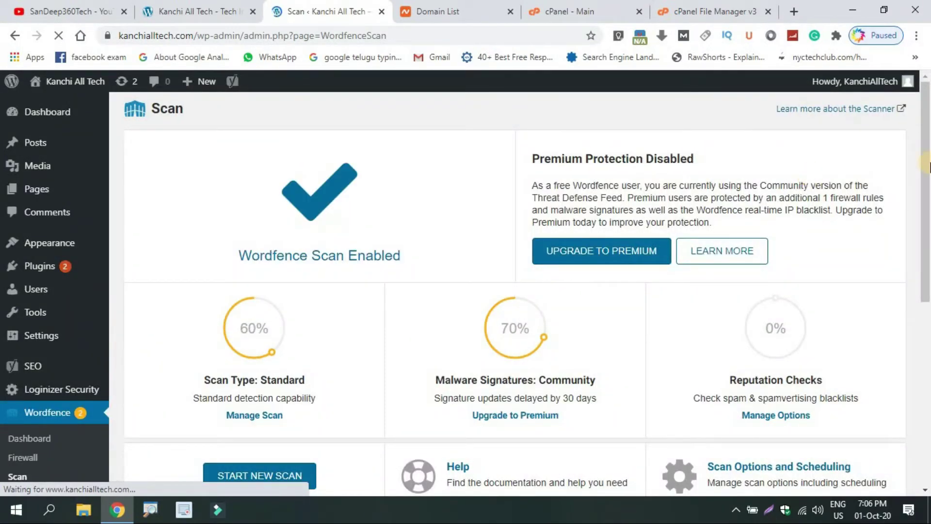
pyautogui.moveTo(926, 188); pyautogui.dragTo(926, 254)
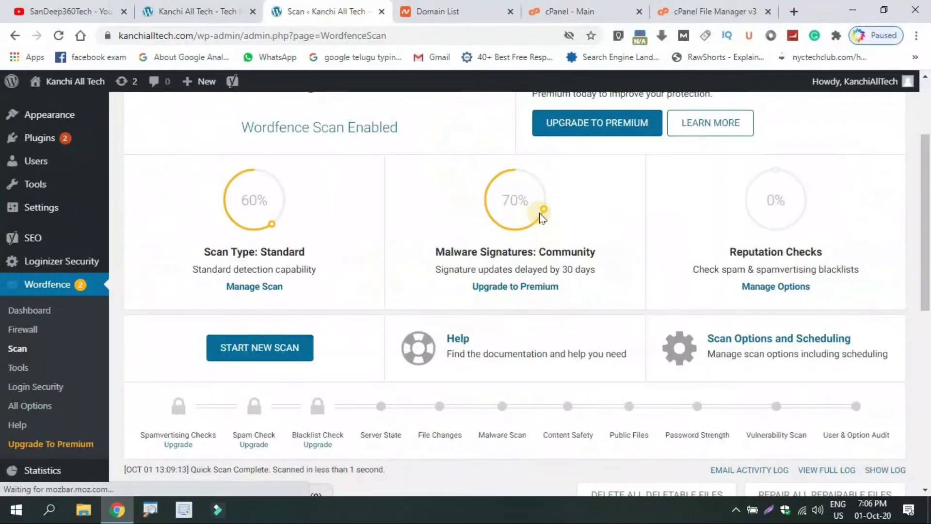
pyautogui.click(540, 212)
pyautogui.moveTo(927, 215); pyautogui.dragTo(927, 372)
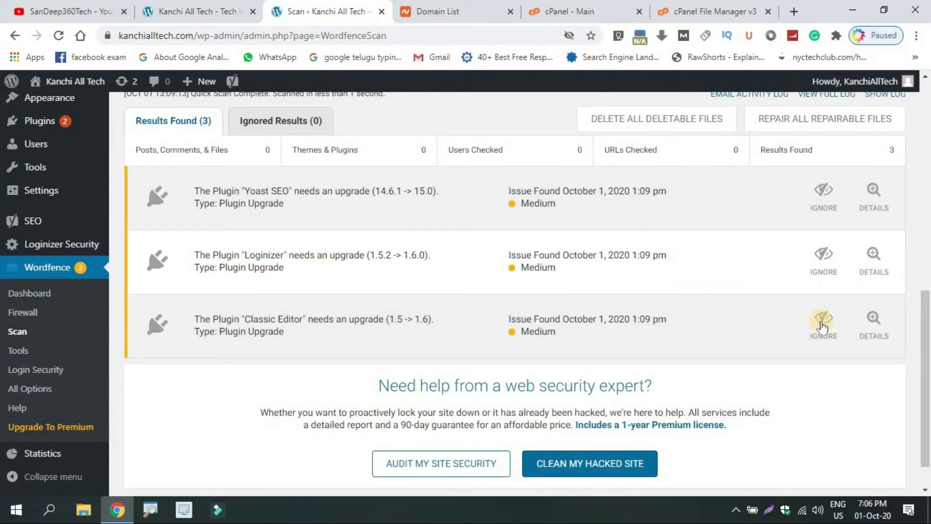
pyautogui.moveTo(926, 399); pyautogui.dragTo(898, 217)
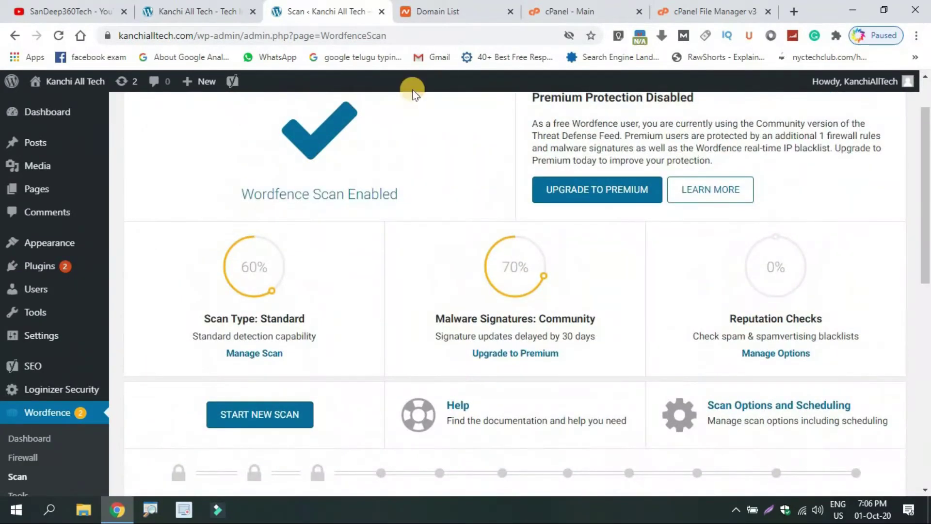
# - Open the installed plugins list in a new browser tab and delete the Hello Dolly plugin
pyautogui.click(222, 7)
pyautogui.click(372, 7)
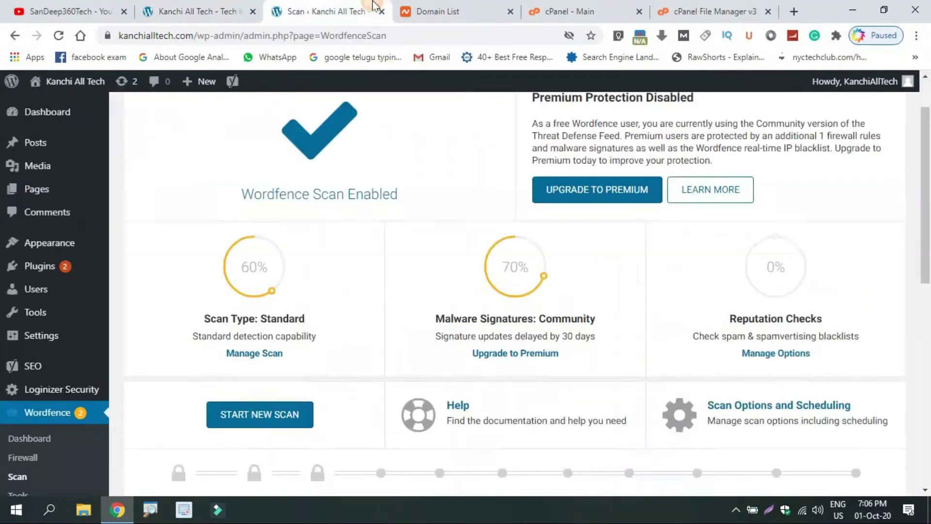
pyautogui.moveTo(109, 267)
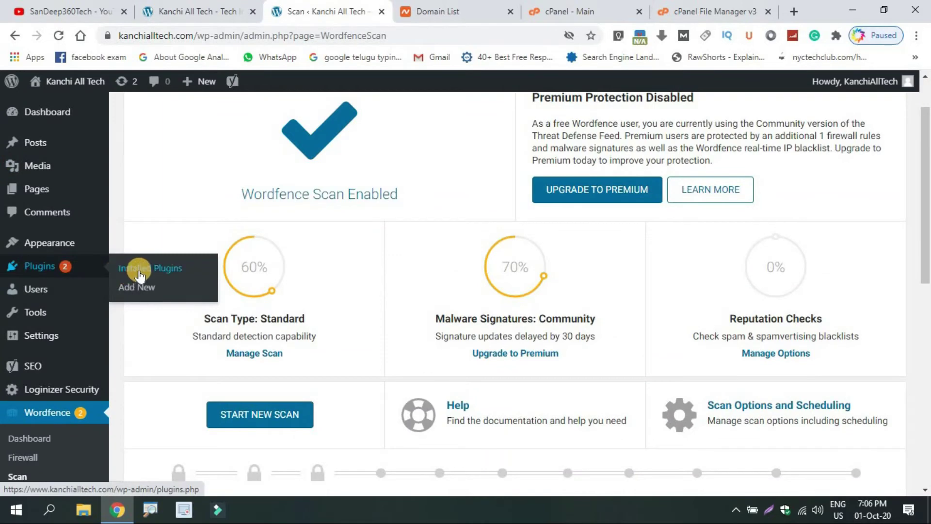
pyautogui.rightClick(140, 272)
pyautogui.click(160, 282)
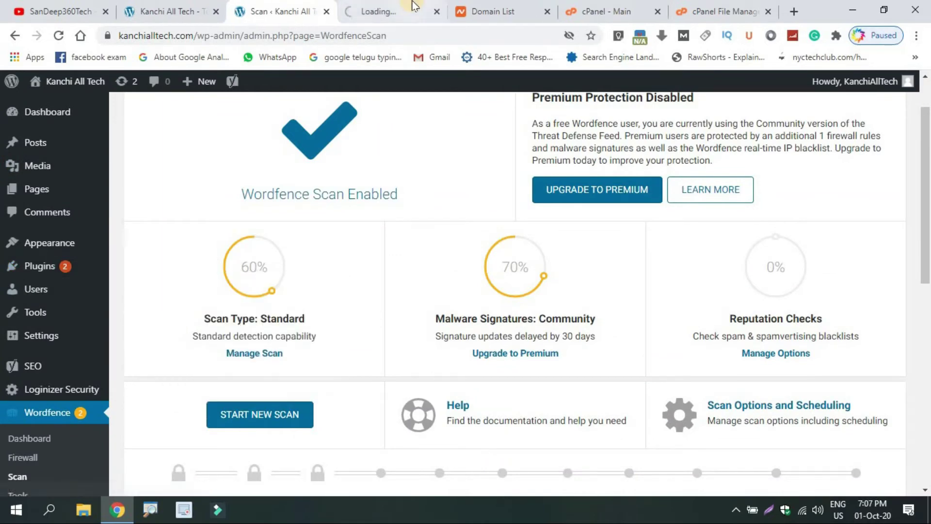
pyautogui.click(413, 6)
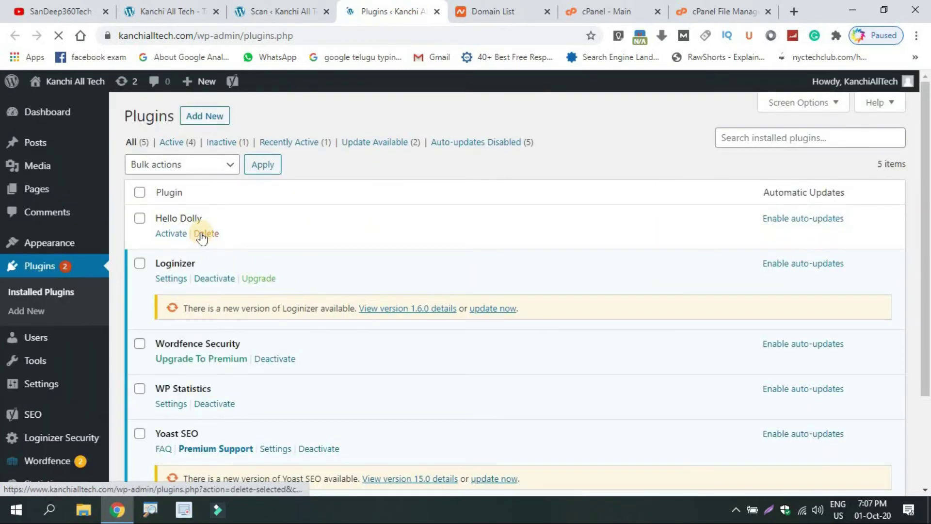
pyautogui.click(202, 235)
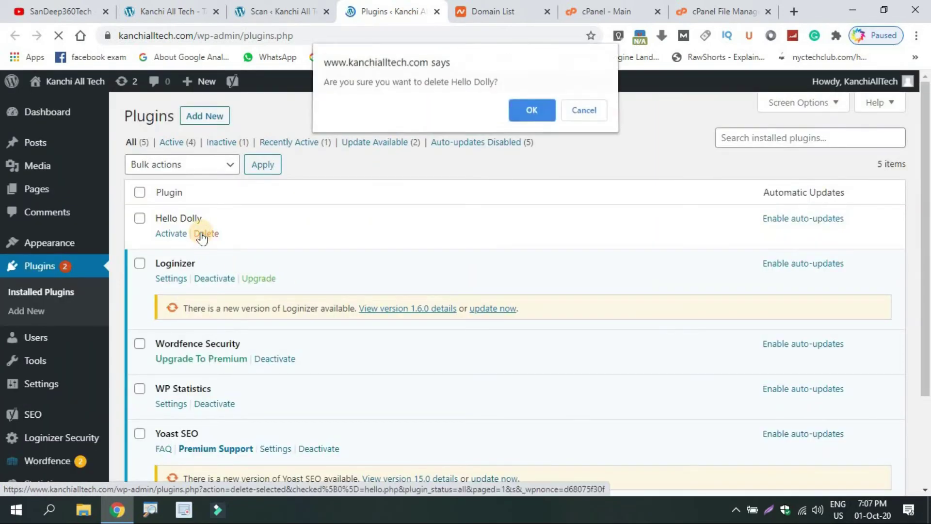
pyautogui.click(533, 112)
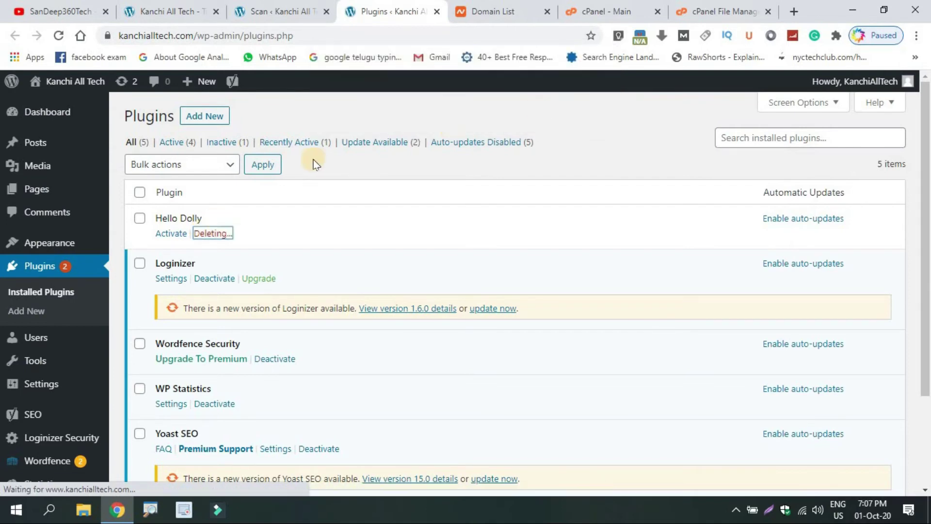
# - Select all installed plugins and run the bulk Update action on them
pyautogui.click(140, 192)
pyautogui.click(190, 169)
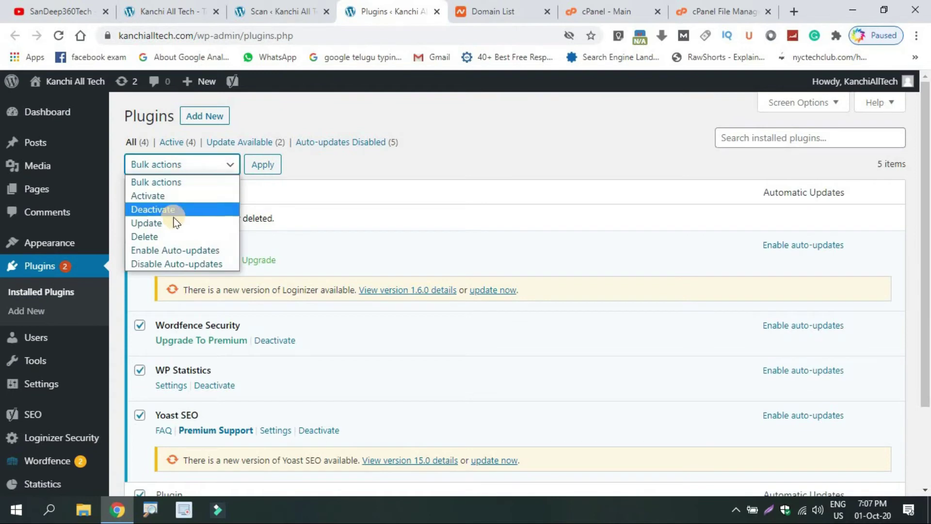
pyautogui.click(161, 226)
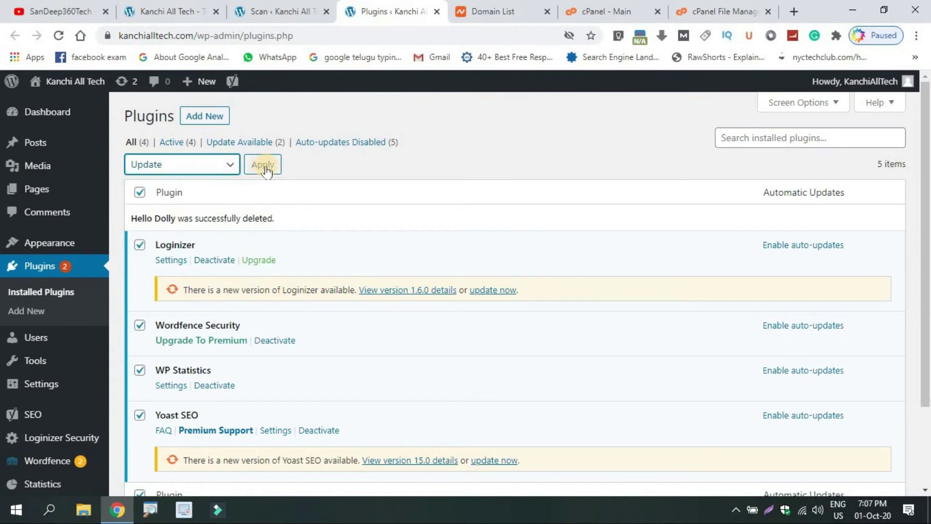
pyautogui.click(265, 166)
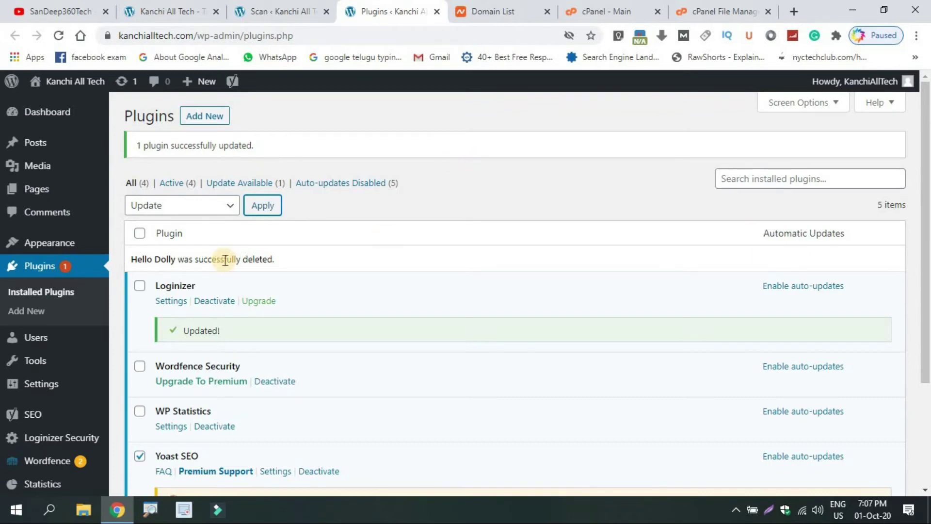
# - Enable auto-updates in bulk for the Loginizer, Wordfence Security and WP Statistics plugins
pyautogui.click(140, 233)
pyautogui.click(167, 216)
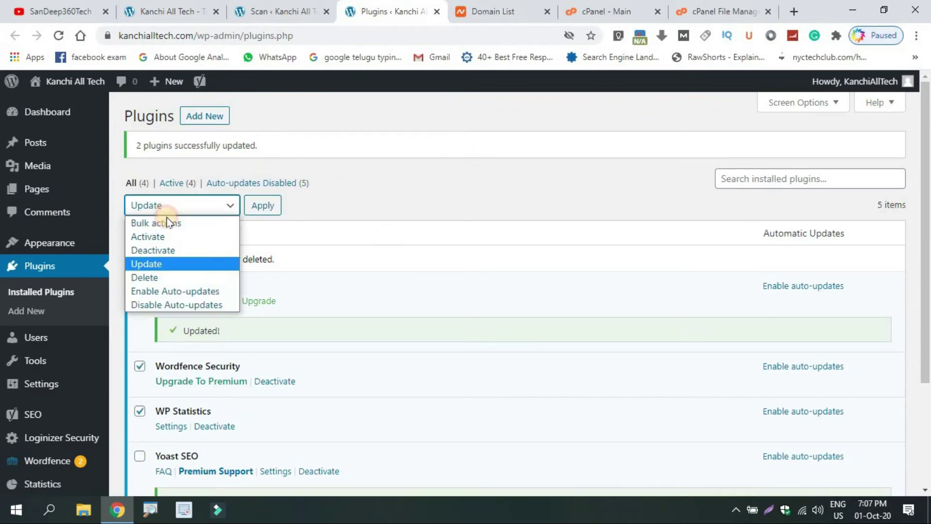
pyautogui.click(166, 290)
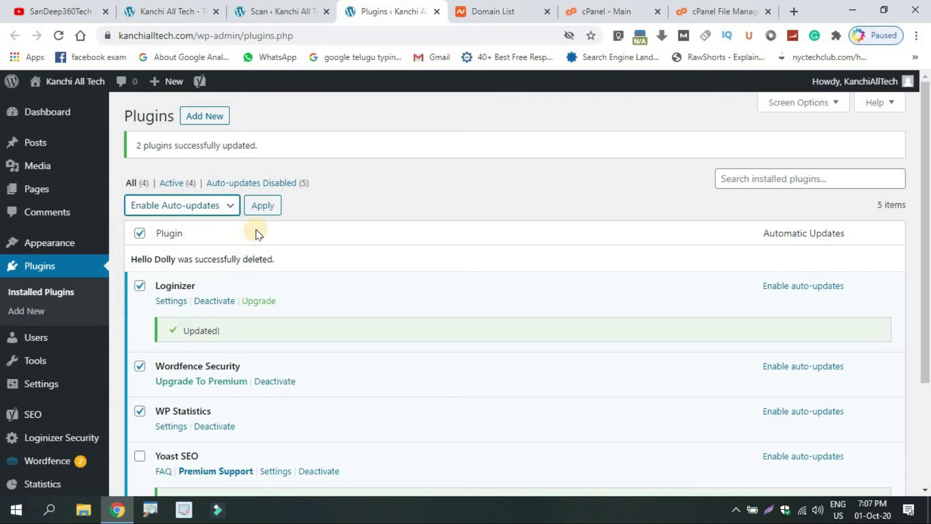
pyautogui.click(260, 205)
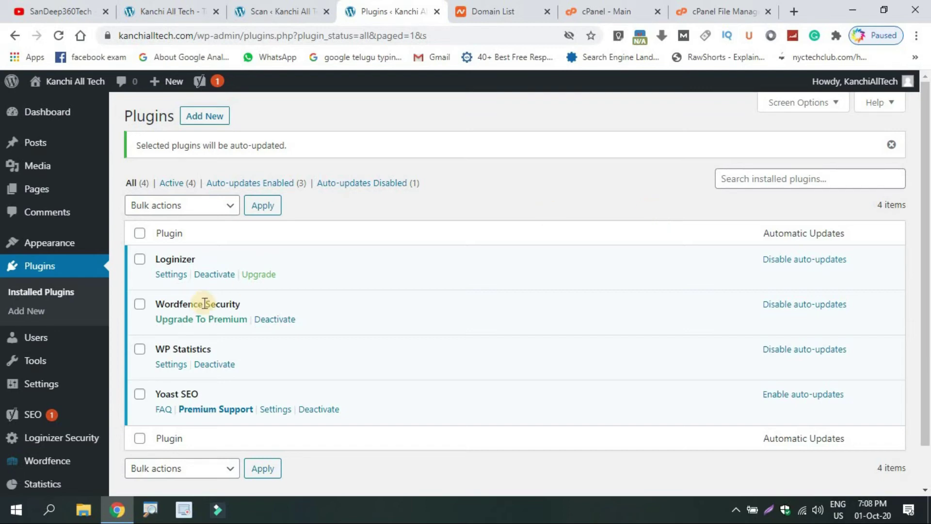
# - Open the WordPress Site Health page and examine the details of its recommended improvements on missing modules and search engine visibility
pyautogui.moveTo(44, 357)
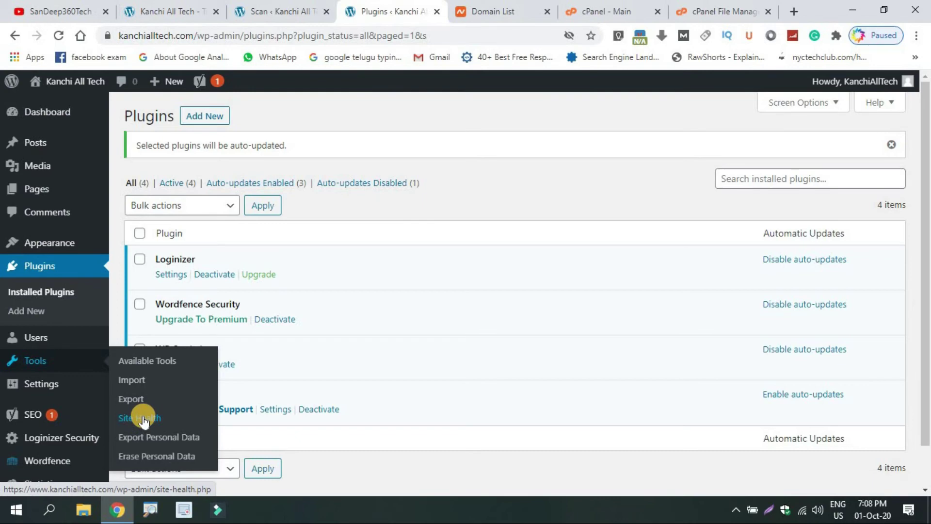
pyautogui.click(144, 419)
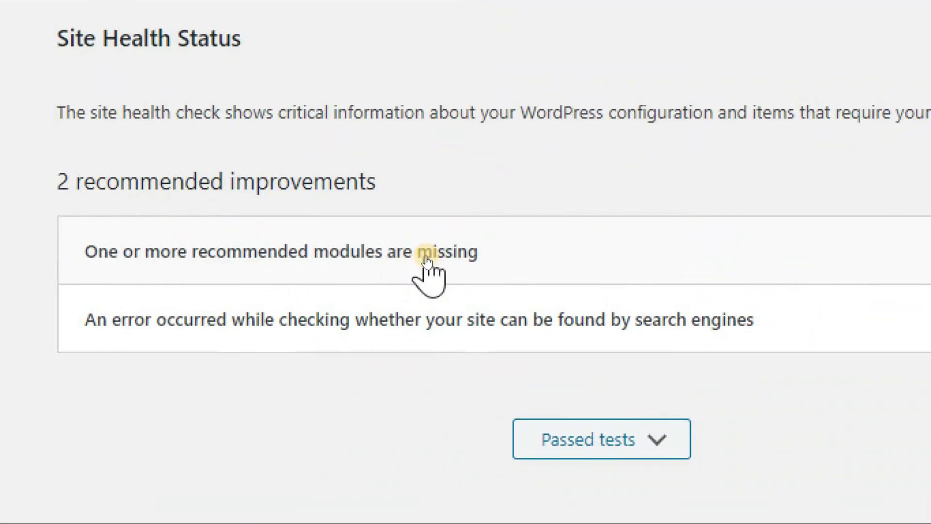
pyautogui.click(427, 262)
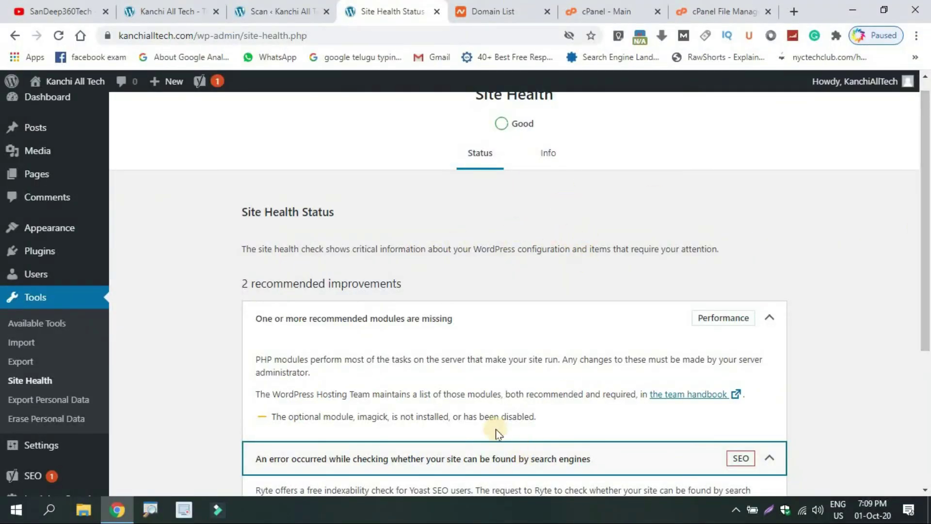
pyautogui.click(544, 323)
pyautogui.click(552, 356)
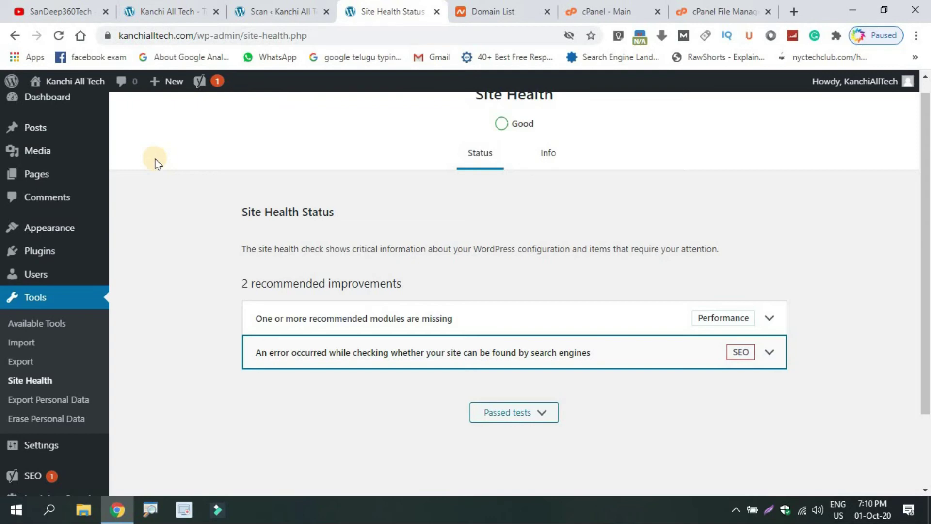
pyautogui.moveTo(927, 225); pyautogui.dragTo(927, 322)
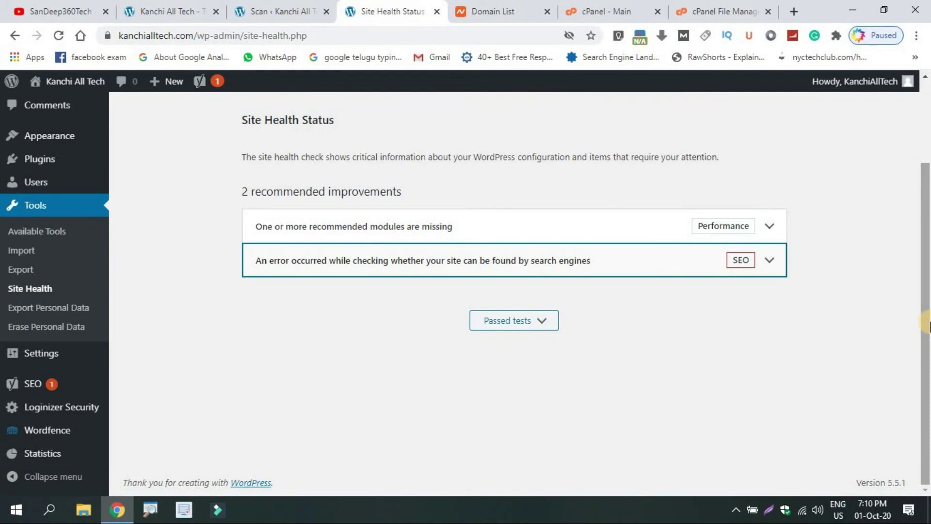
pyautogui.moveTo(927, 322)
pyautogui.mouseDown()
pyautogui.moveTo(921, 189)
pyautogui.moveTo(923, 198)
pyautogui.mouseUp()
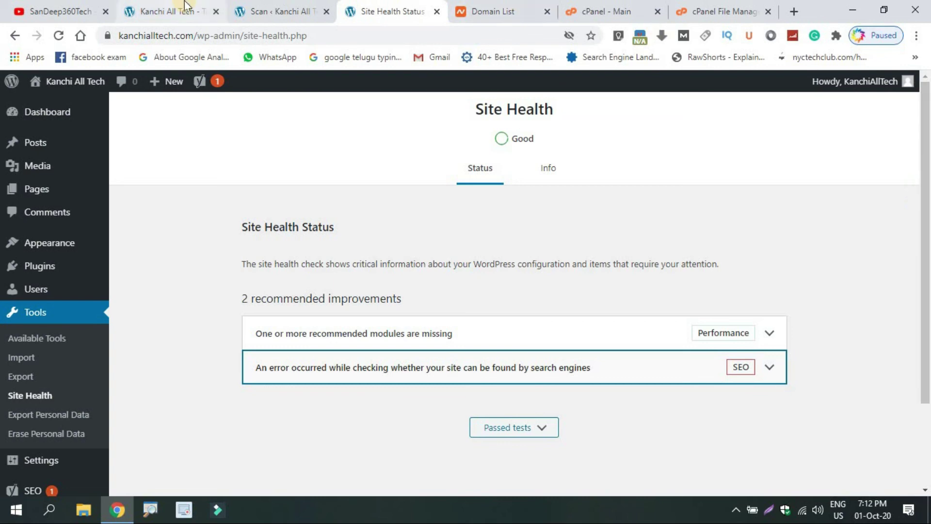
# - Switch to the YouTube channel's videos page that is already open in the browser
pyautogui.click(46, 7)
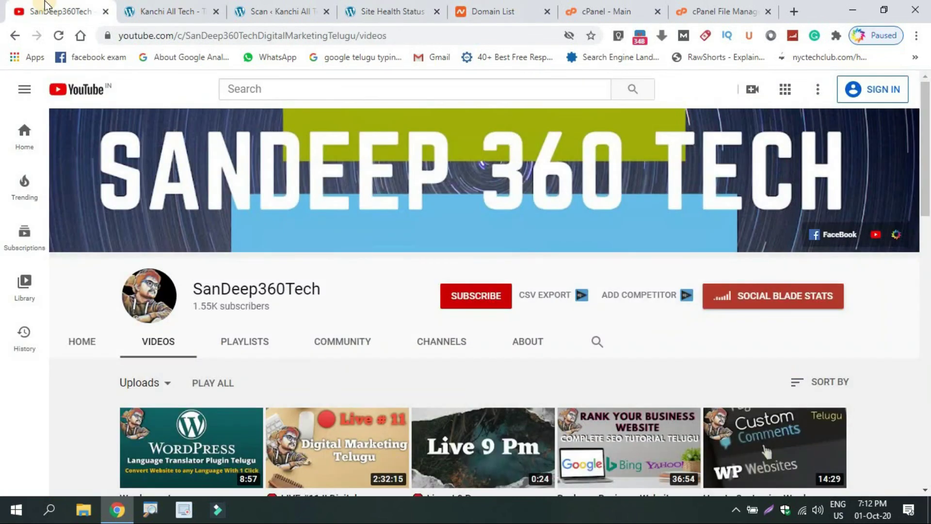